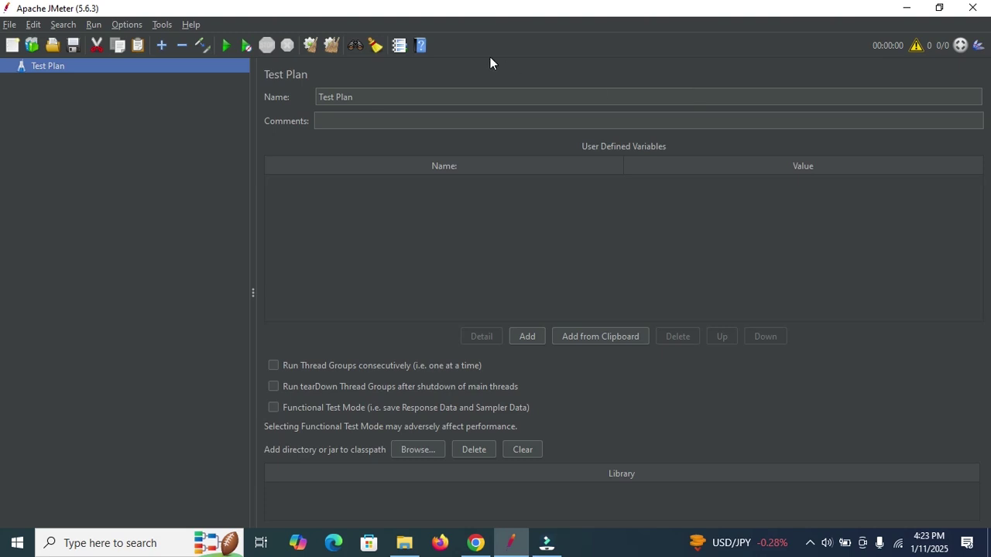
Add a Thread Group to the Test Plan
right_click(50, 62)
mouse_move(130, 71)
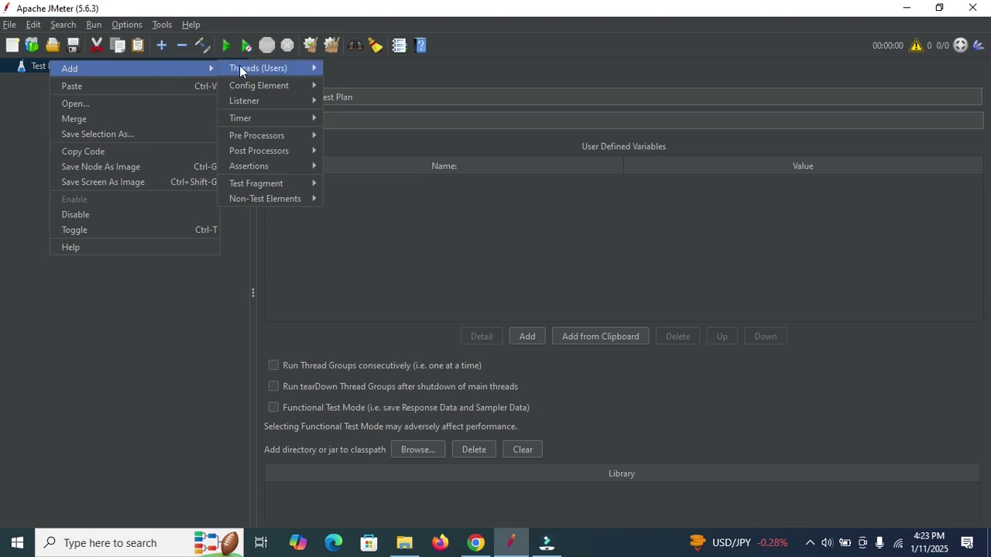
mouse_move(243, 65)
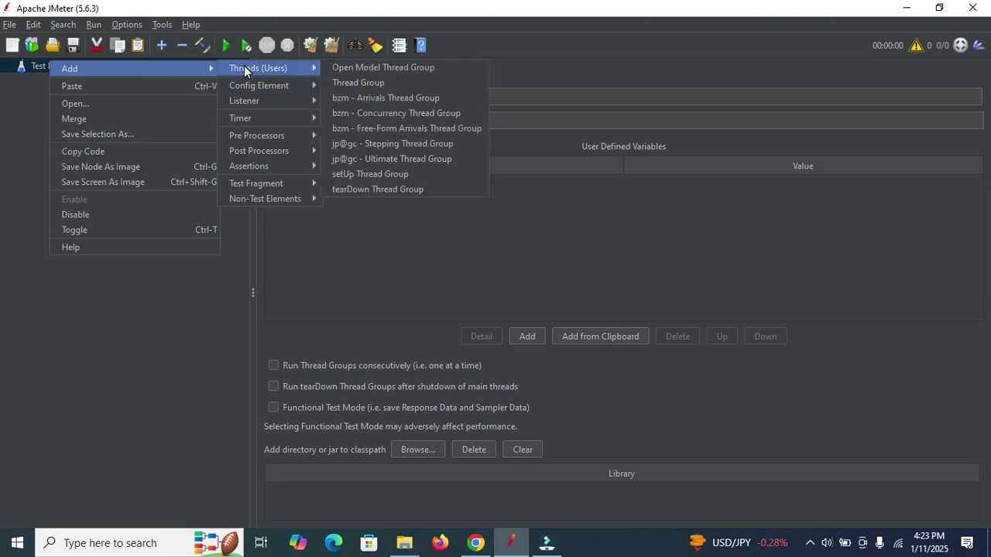
click(367, 83)
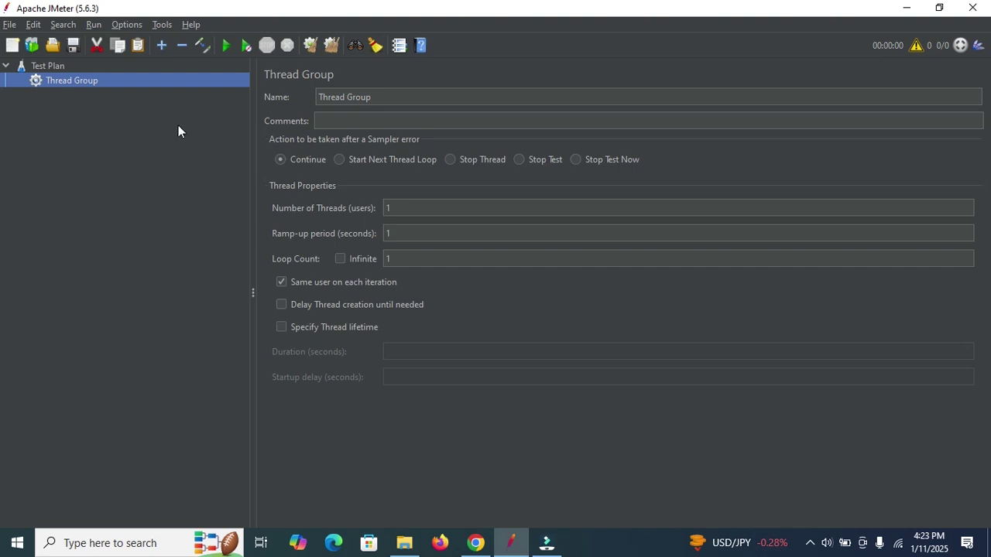
Add an HTTP Request sampler to the Thread Group
right_click(85, 79)
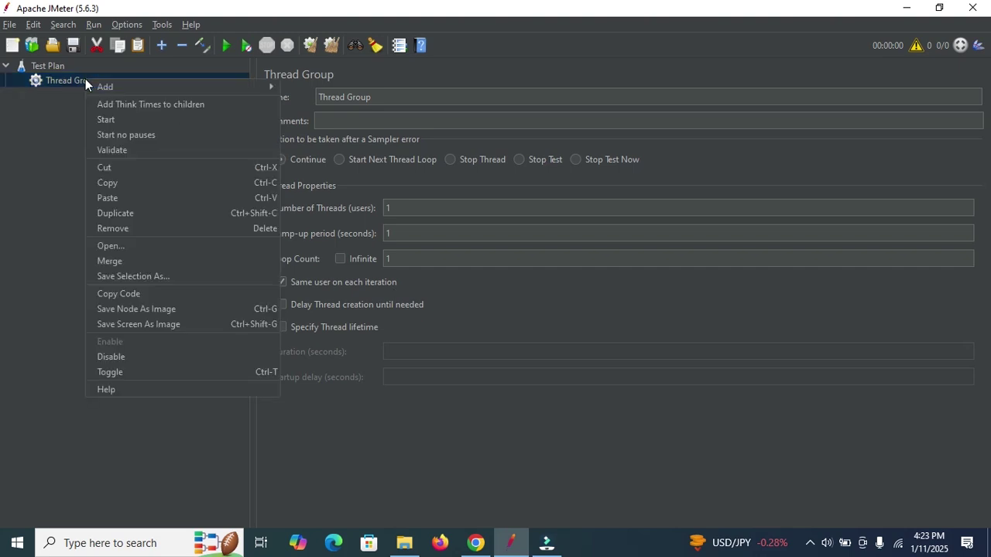
mouse_move(219, 87)
mouse_move(330, 85)
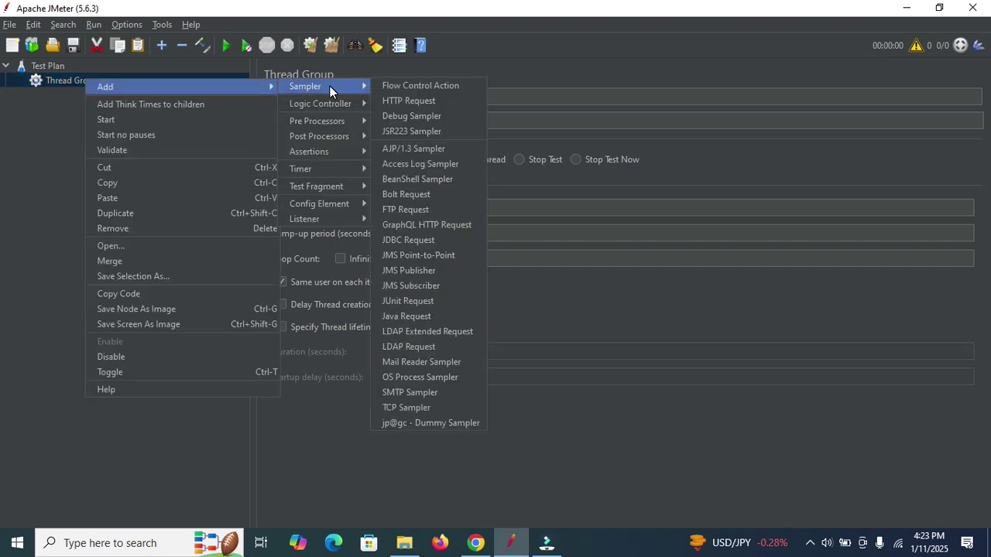
click(408, 100)
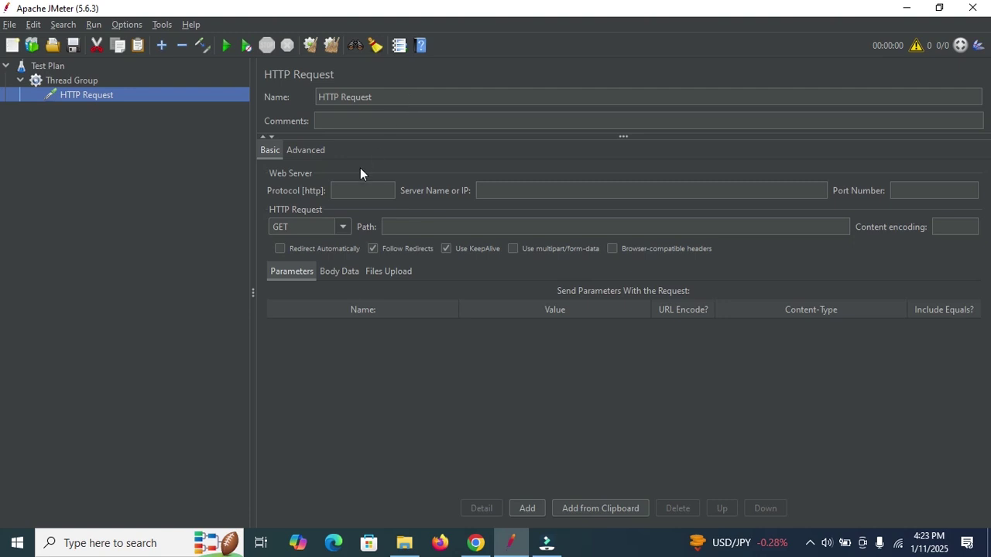
click(348, 194)
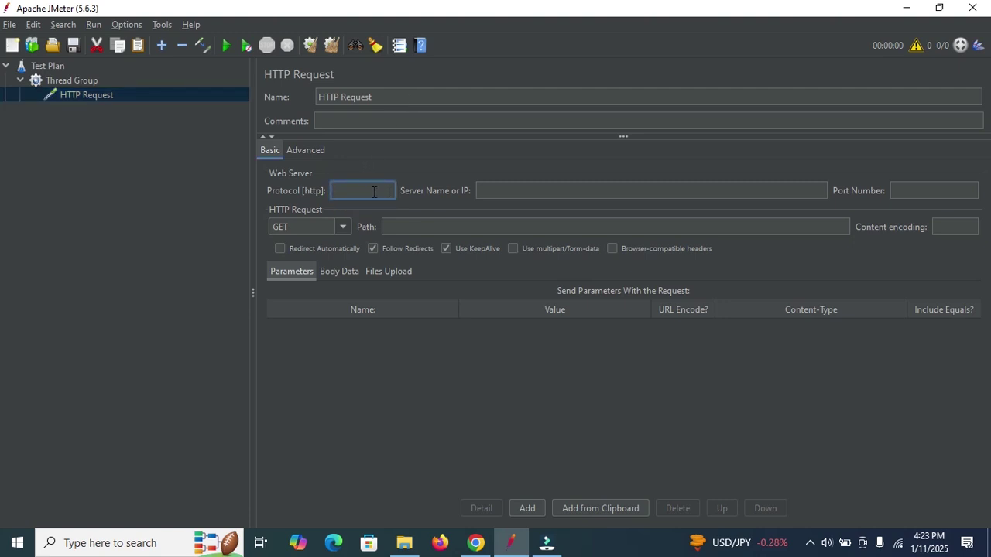
click(537, 192)
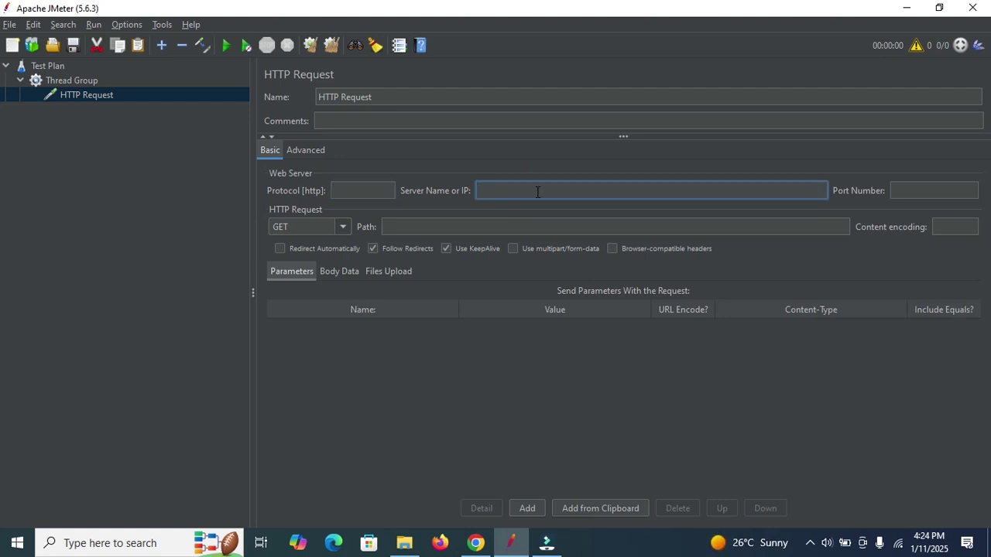
click(406, 226)
click(343, 227)
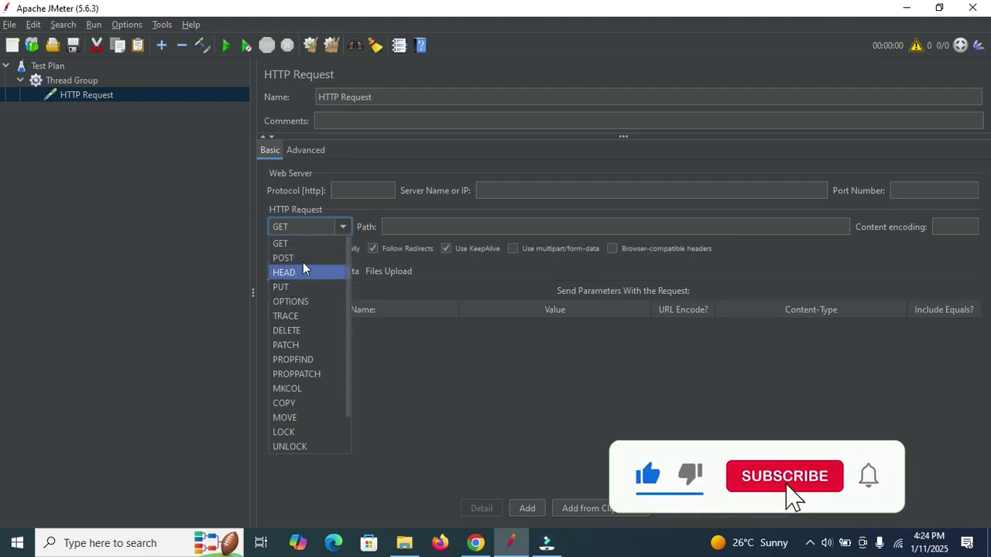
click(409, 208)
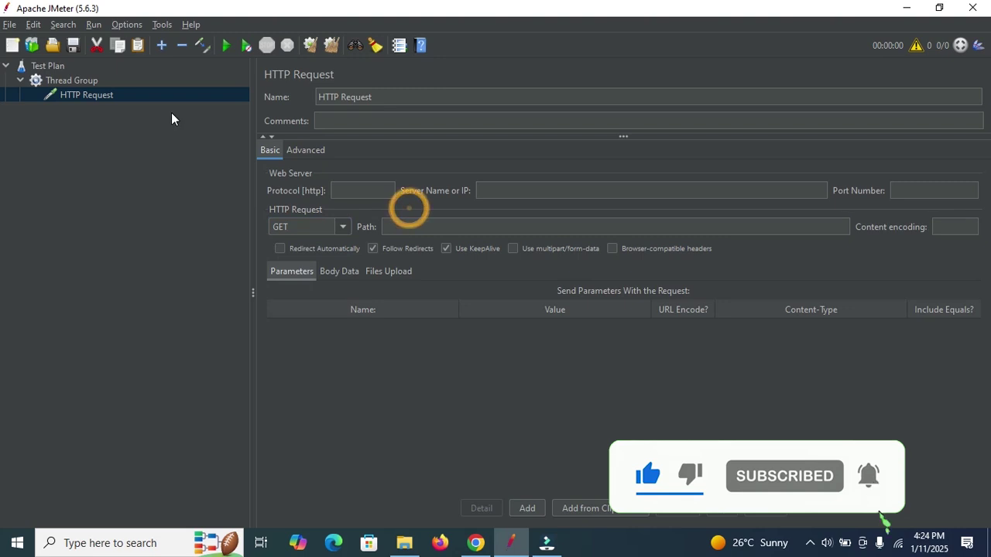
Add a View Results Tree listener to the Thread Group
click(66, 79)
right_click(66, 79)
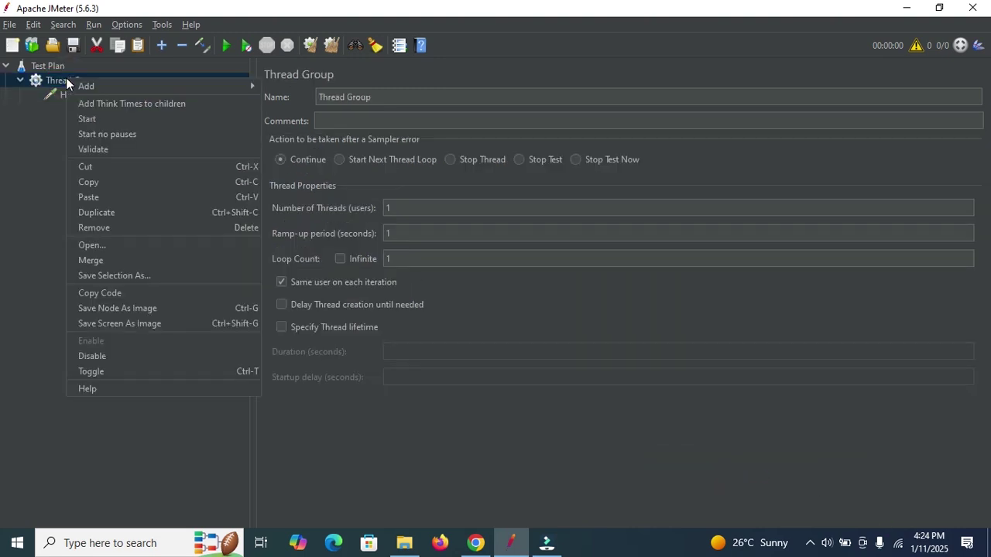
mouse_move(209, 82)
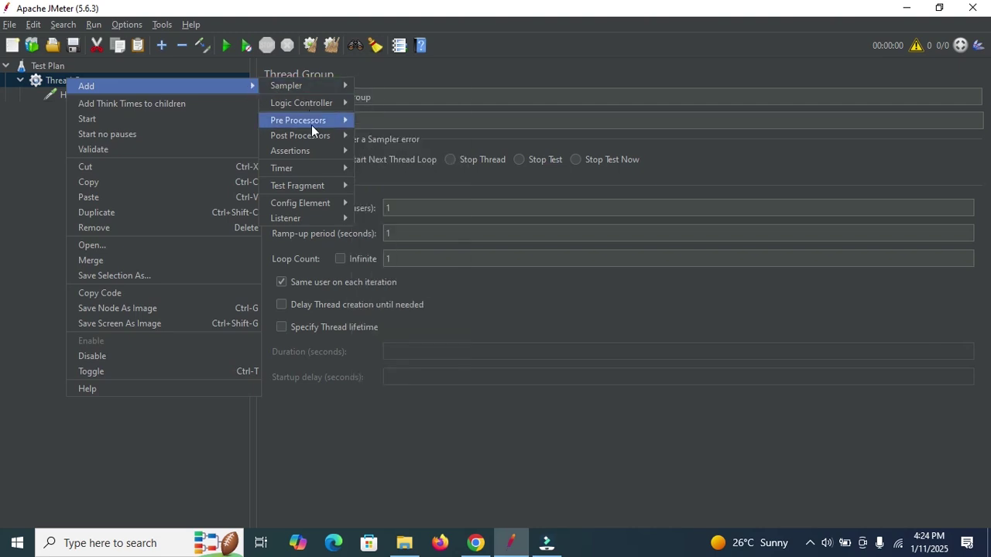
mouse_move(314, 224)
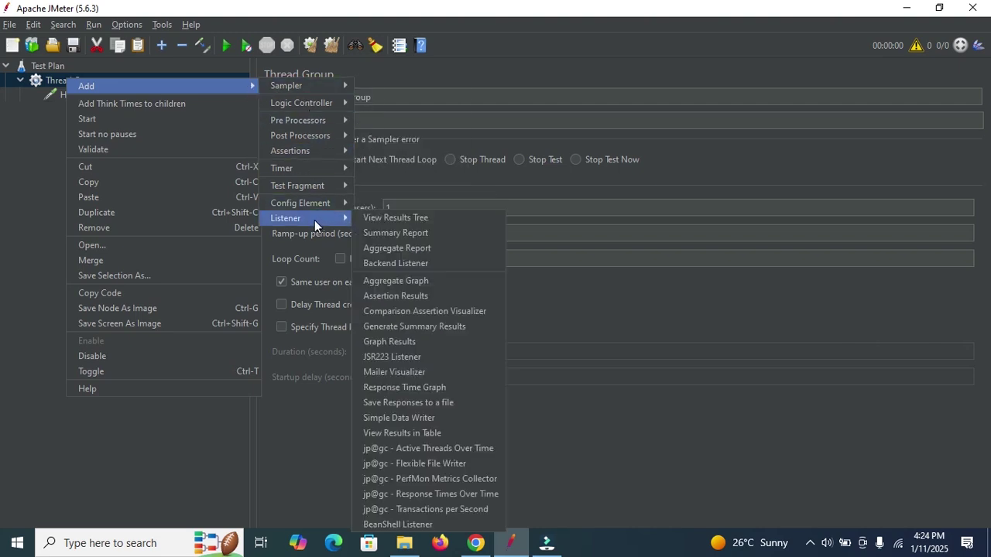
click(399, 218)
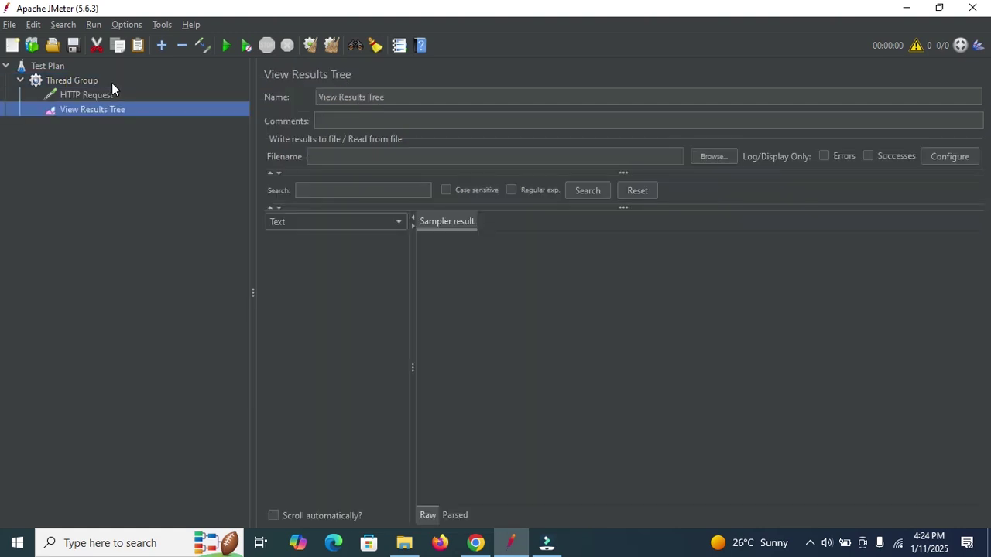
Add a View Results in Table listener to the Thread Group
right_click(79, 79)
mouse_move(248, 88)
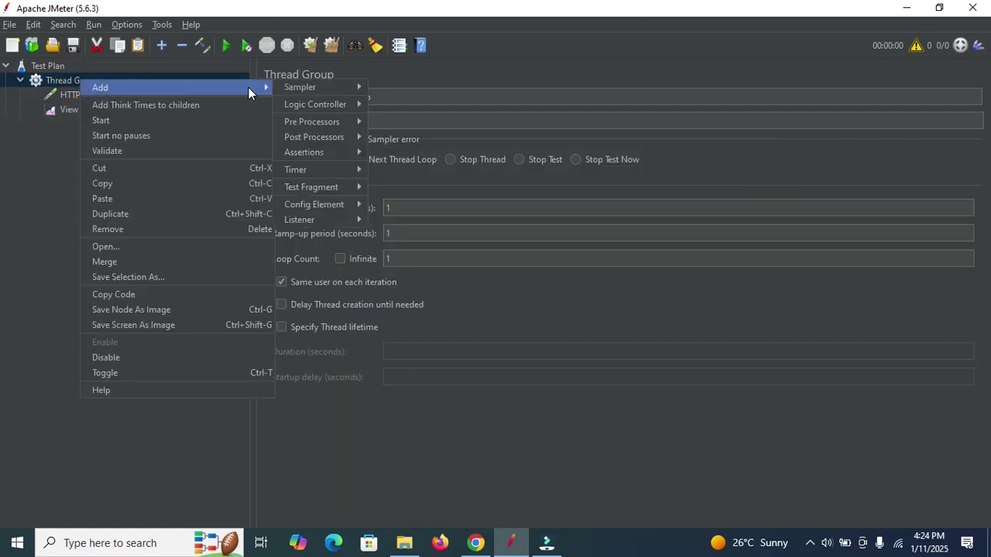
mouse_move(312, 216)
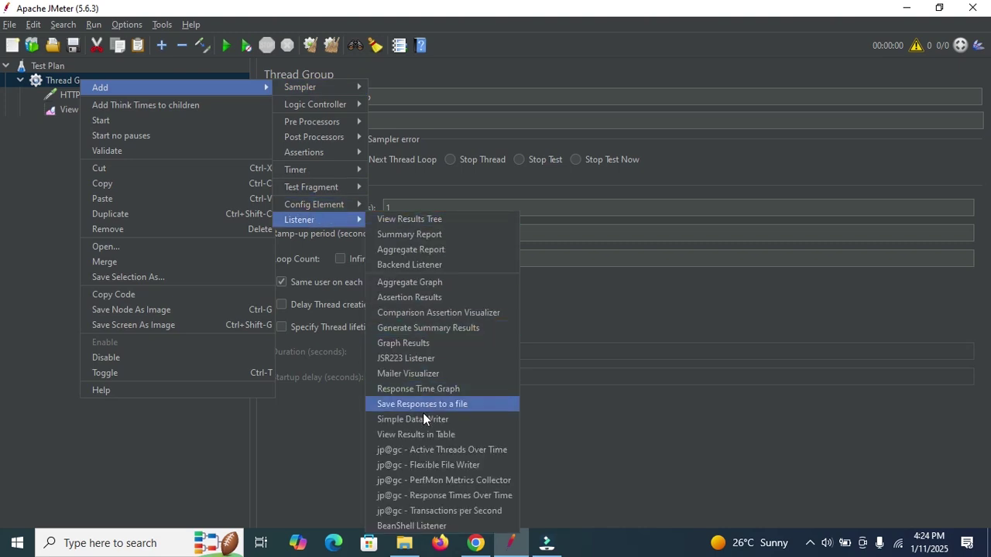
click(418, 435)
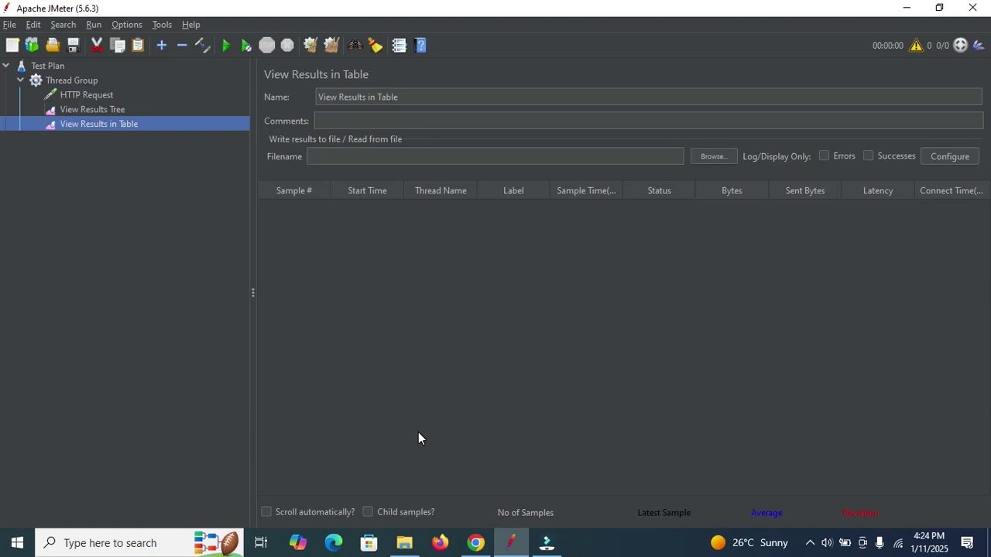
Rename the sampler to HTTP Request 1 and its parent thread group to Thread Group 1
click(90, 92)
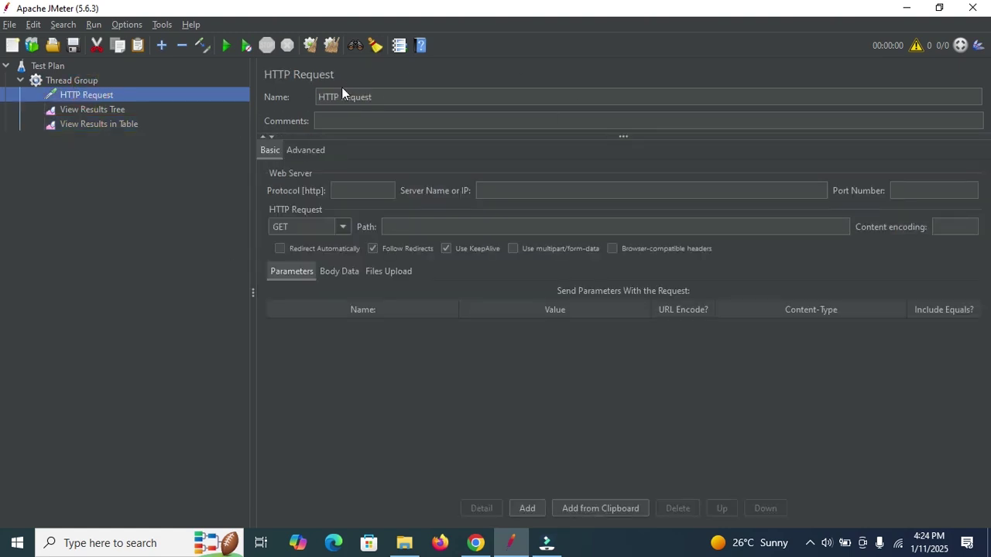
click(396, 95)
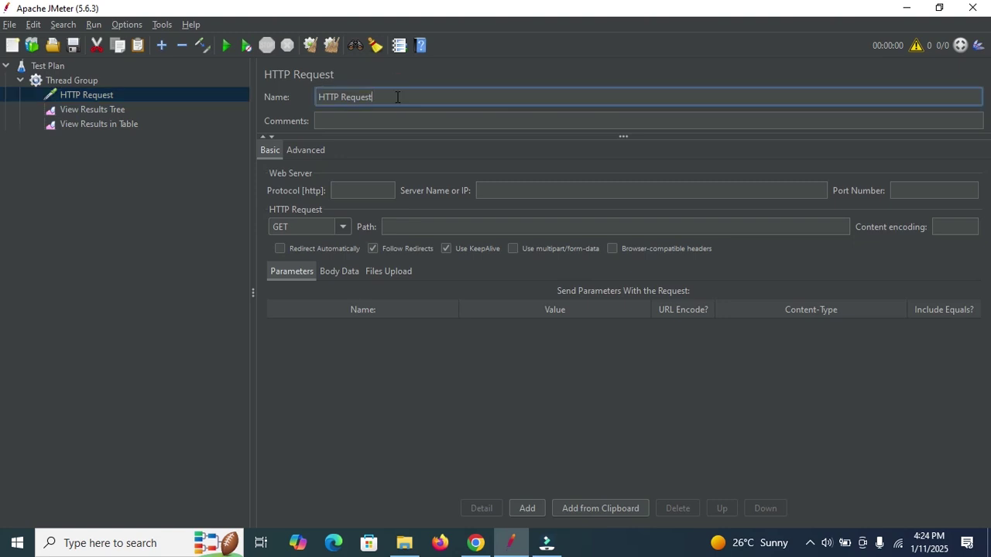
text(1)
click(72, 80)
click(383, 95)
text(1)
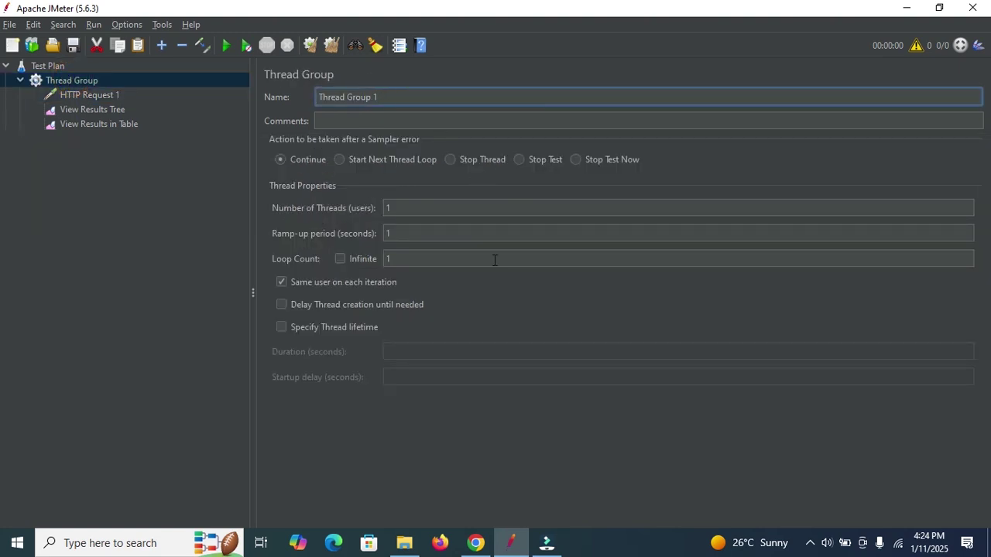
Switch to Chrome, load the lifecharger.eu home page by removing /contact/ from the address, and copy the home page URL
click(475, 543)
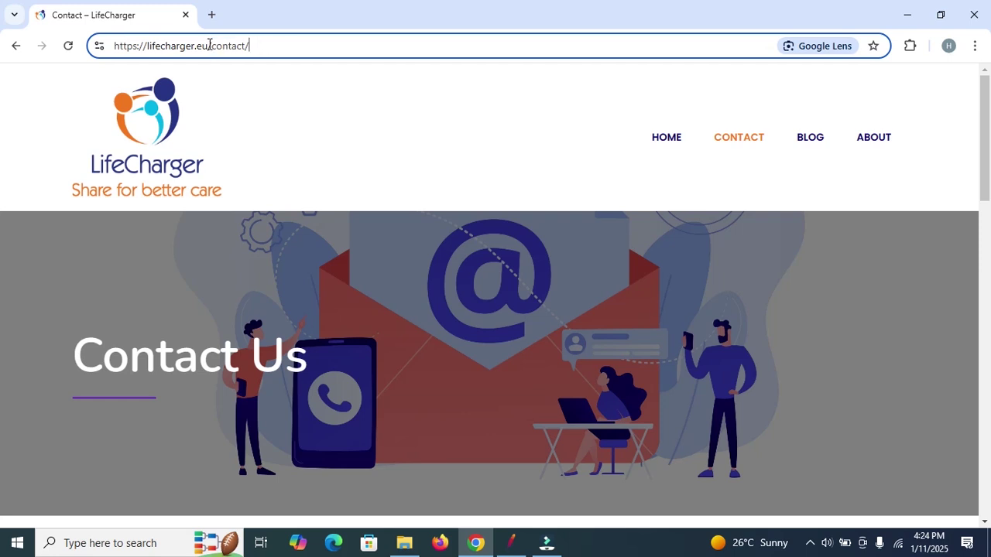
drag(209, 44, 289, 46)
key(BackSpace)
key(Return)
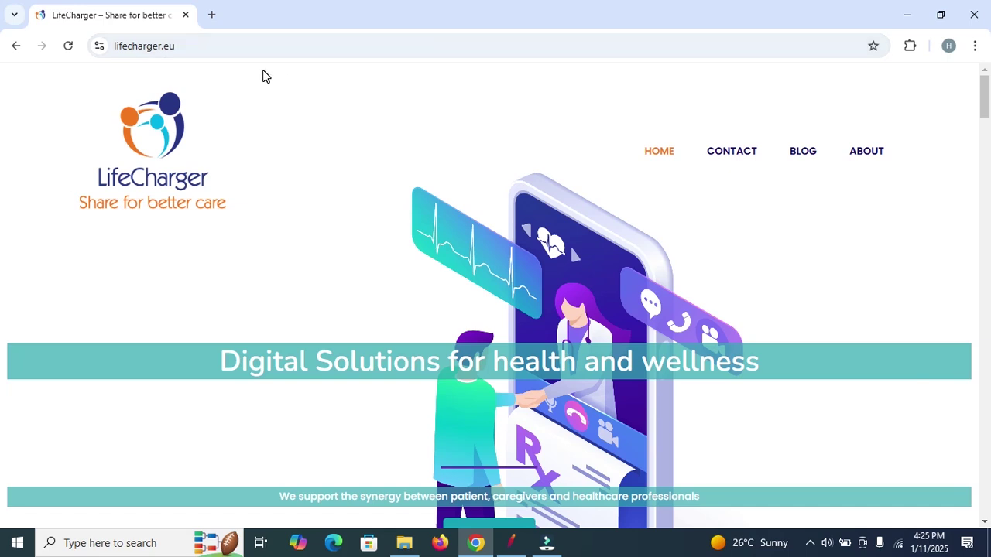
click(183, 43)
key(ctrl+c)
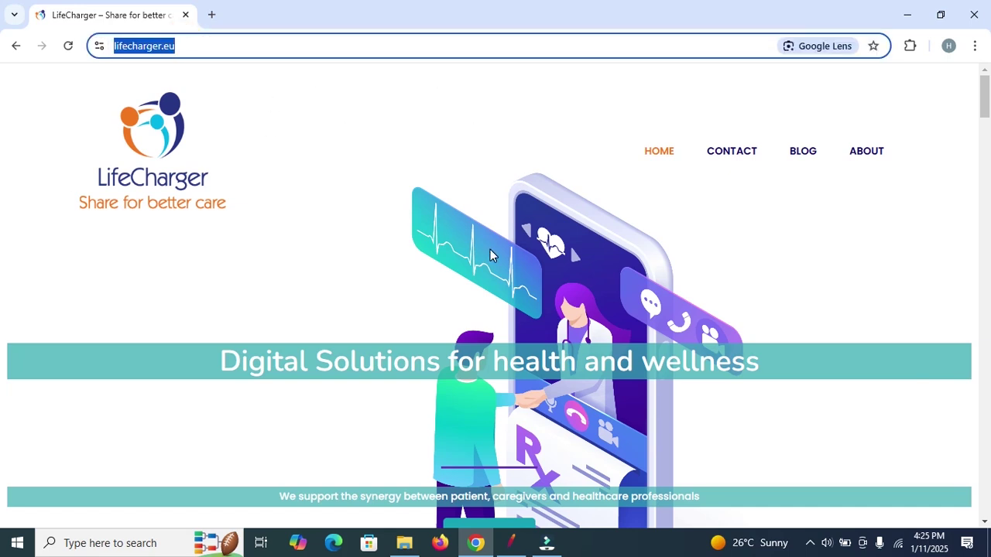
Return to JMeter and paste the copied URL as the server name of HTTP Request 1
click(513, 545)
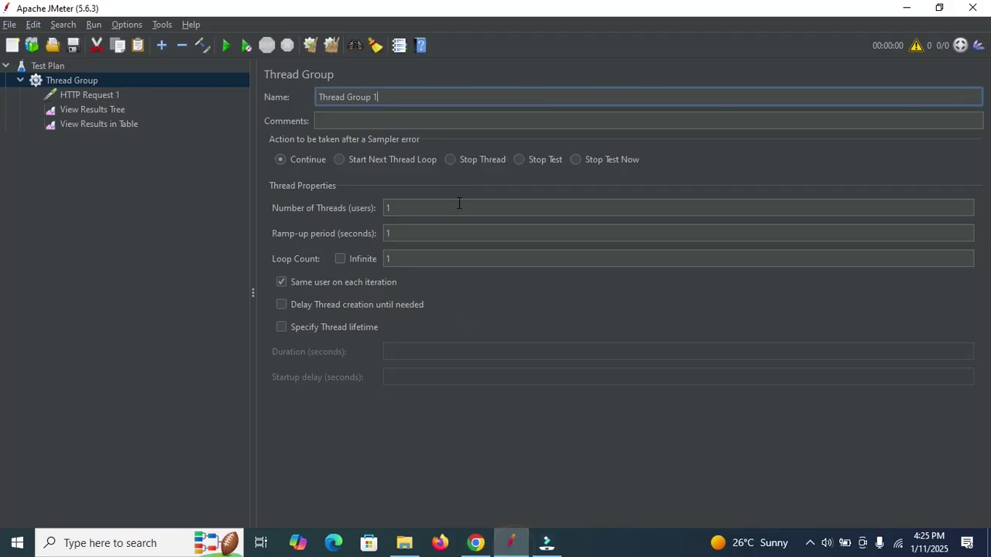
click(74, 94)
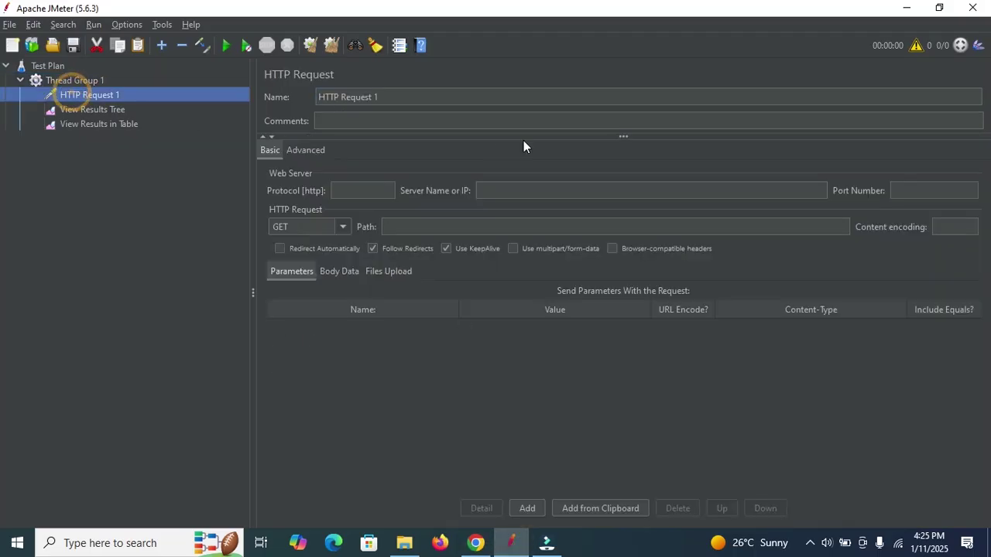
click(504, 184)
key(ctrl+v)
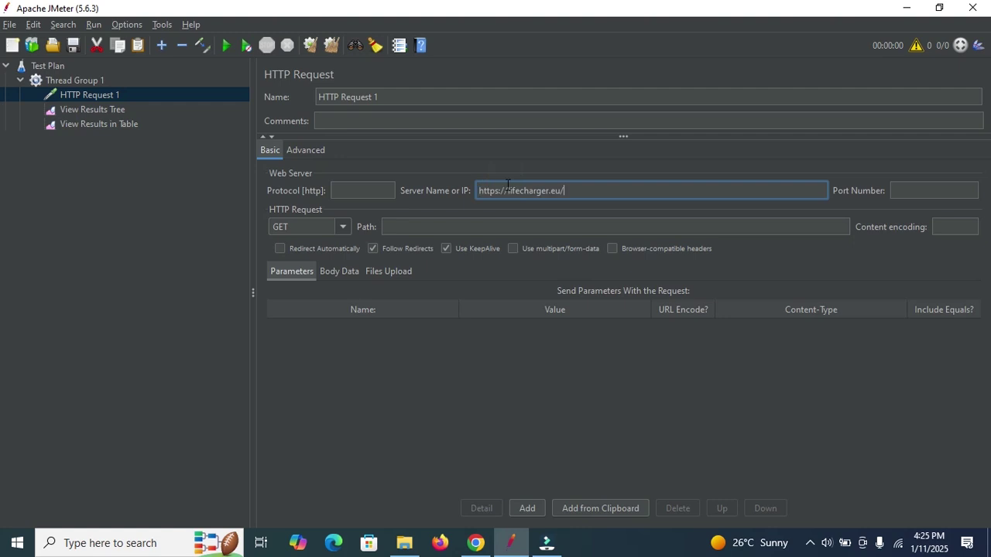
Set the request's protocol to https: and trim the server name to lifecharger.eu
click(500, 192)
key(Home)
key(Delete)
click(358, 187)
text(https)
click(484, 192)
key(BackSpace)
key(BackSpace)
click(569, 191)
key(BackSpace)
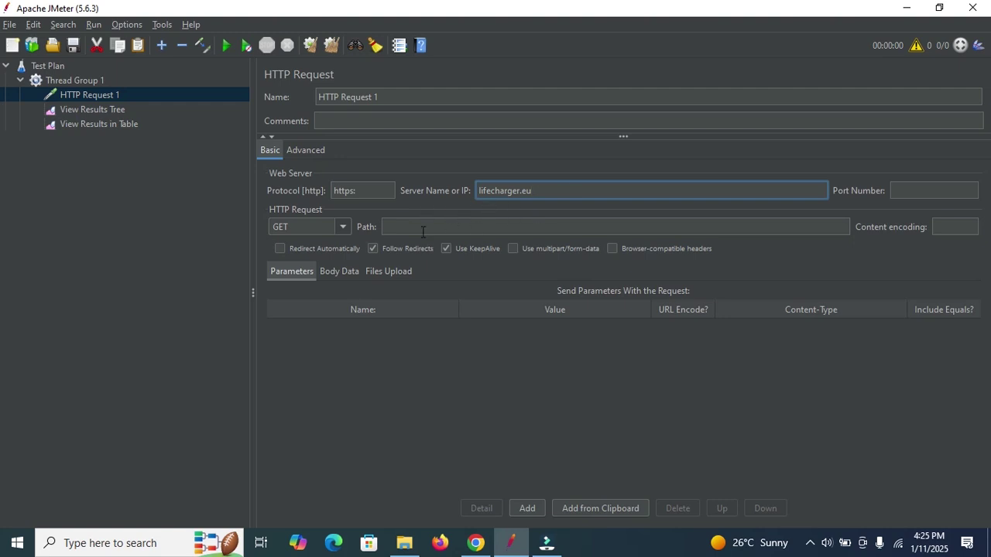
Switch to Chrome, open the site's Contact page and copy the /contact/ part of its address
click(476, 543)
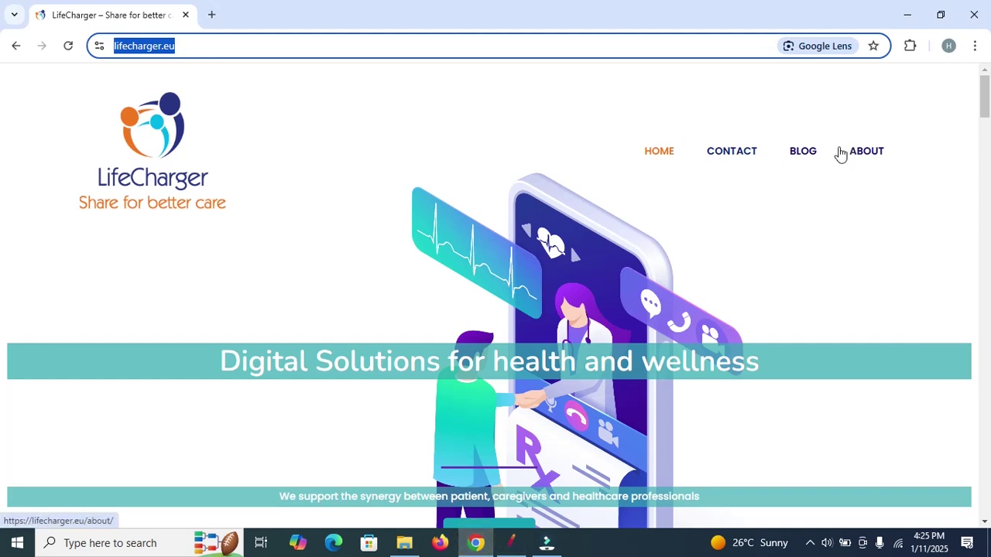
click(732, 150)
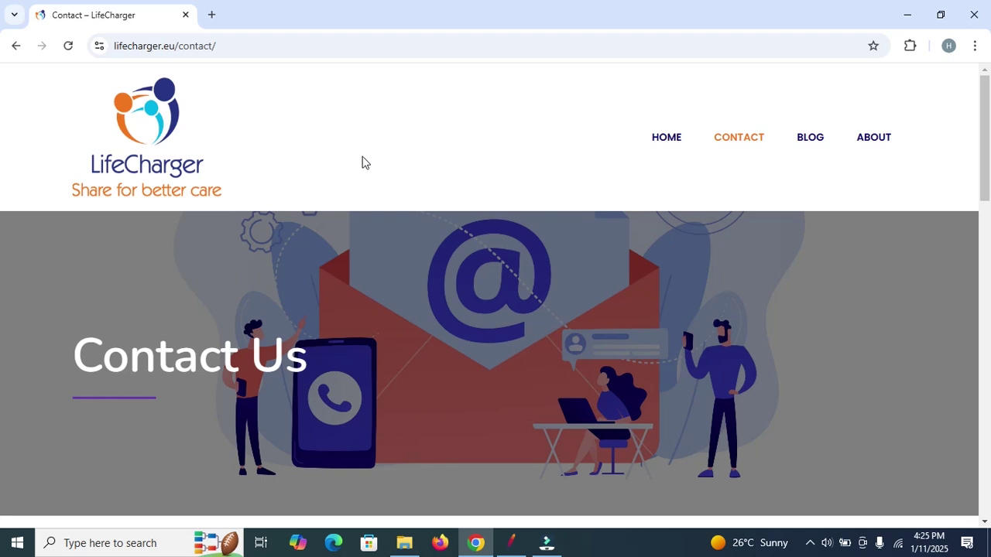
drag(176, 47, 280, 60)
key(ctrl+c)
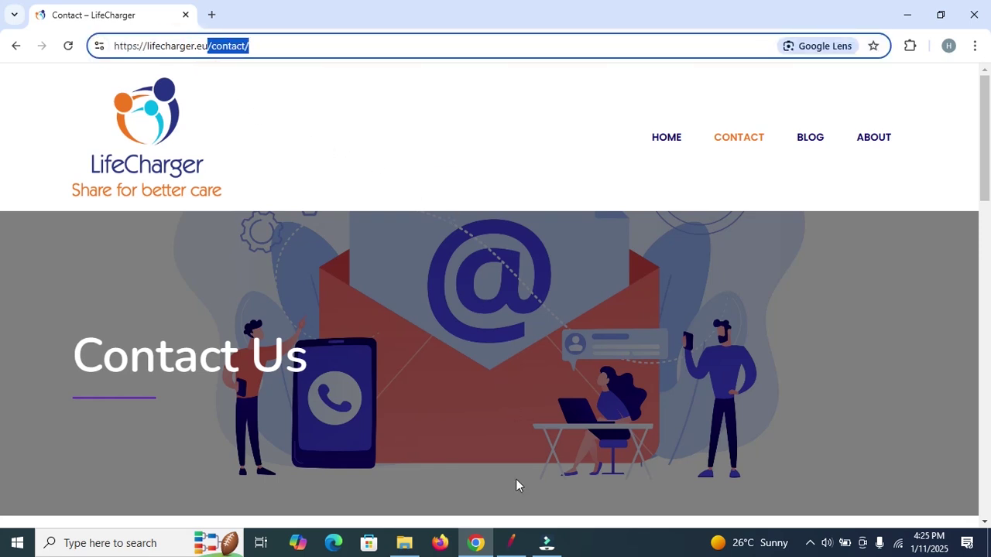
Return to JMeter, try /contact/ as the path of HTTP Request 1, and clear the path again
click(511, 542)
click(406, 227)
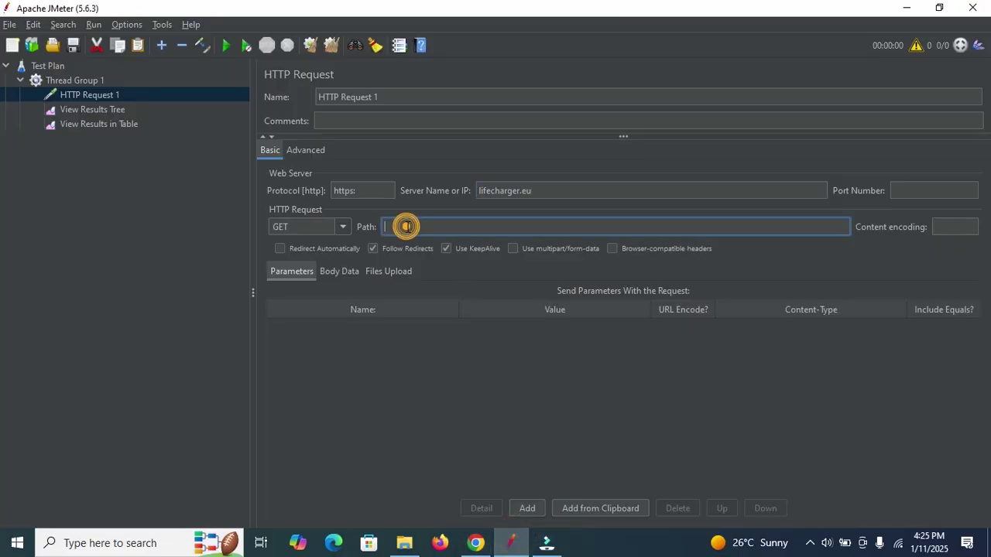
key(ctrl+v)
click(431, 227)
key(BackSpace)
key(BackSpace)
Enable delayed thread creation until needed for Thread Group 1
click(75, 81)
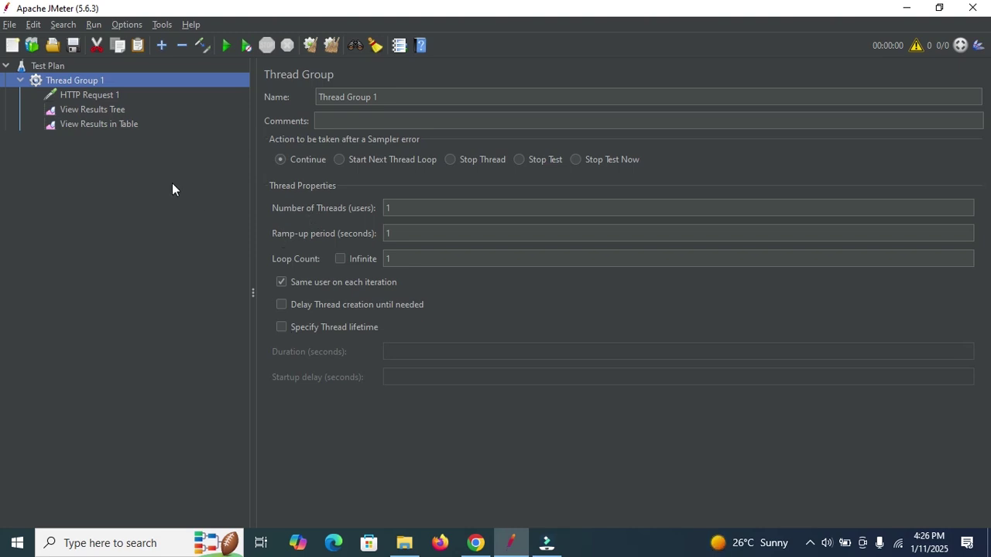
click(94, 95)
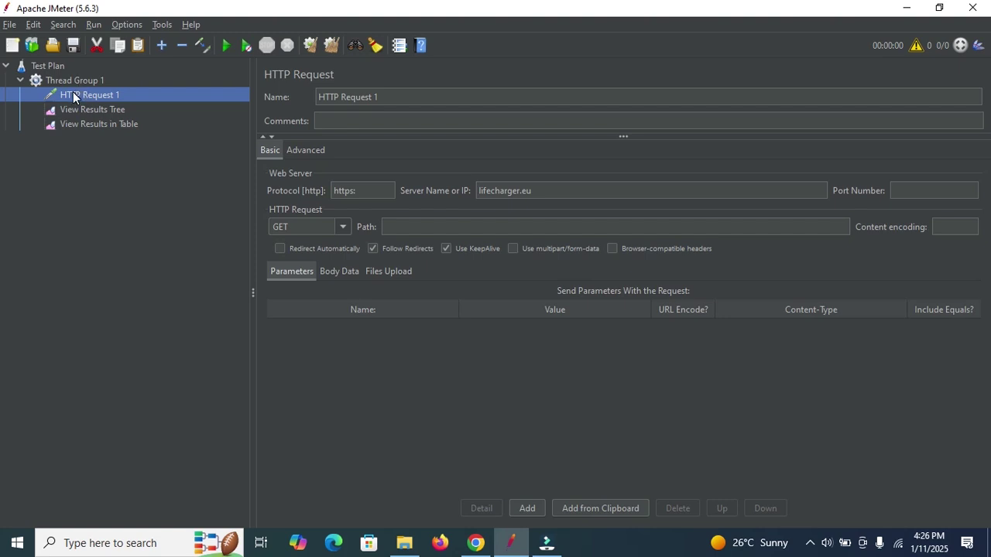
click(73, 82)
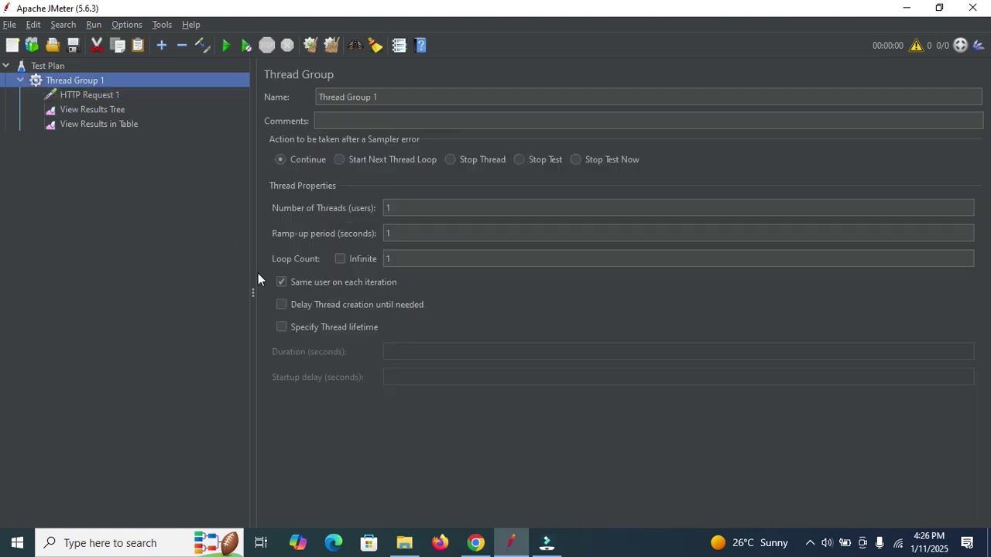
click(289, 304)
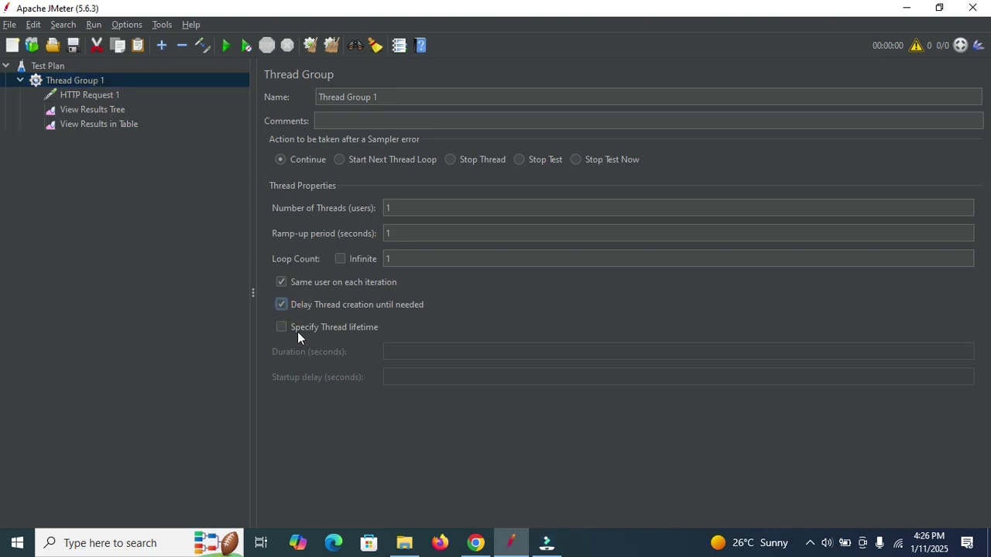
Disable delayed thread creation in Thread Group 1 and specify a thread lifetime with a duration of 10 seconds
click(281, 327)
click(281, 304)
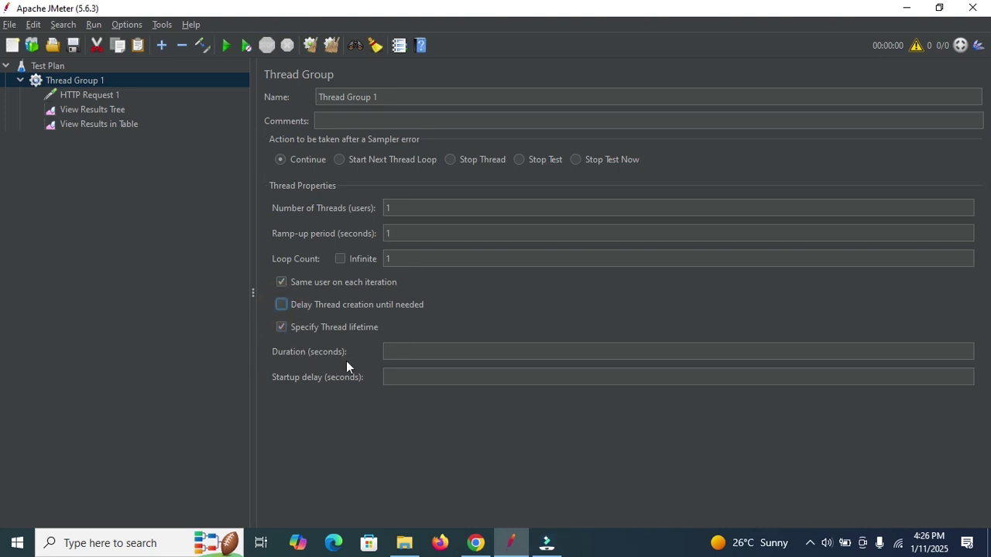
click(411, 353)
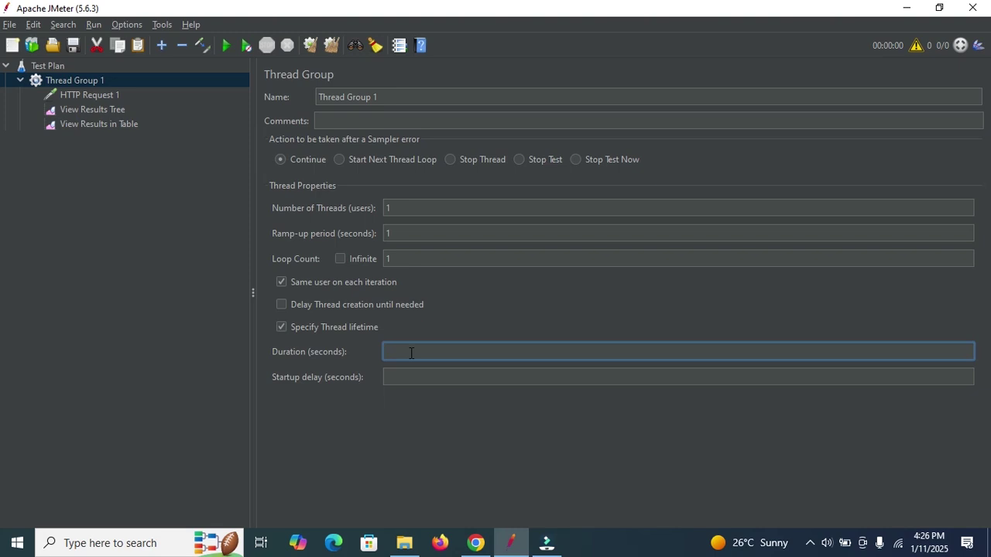
text(10)
Move both result listeners out of Thread Group 1 to sit directly under Test Plan, above the thread group
drag(108, 124, 74, 78)
drag(126, 114, 114, 74)
drag(105, 120, 124, 88)
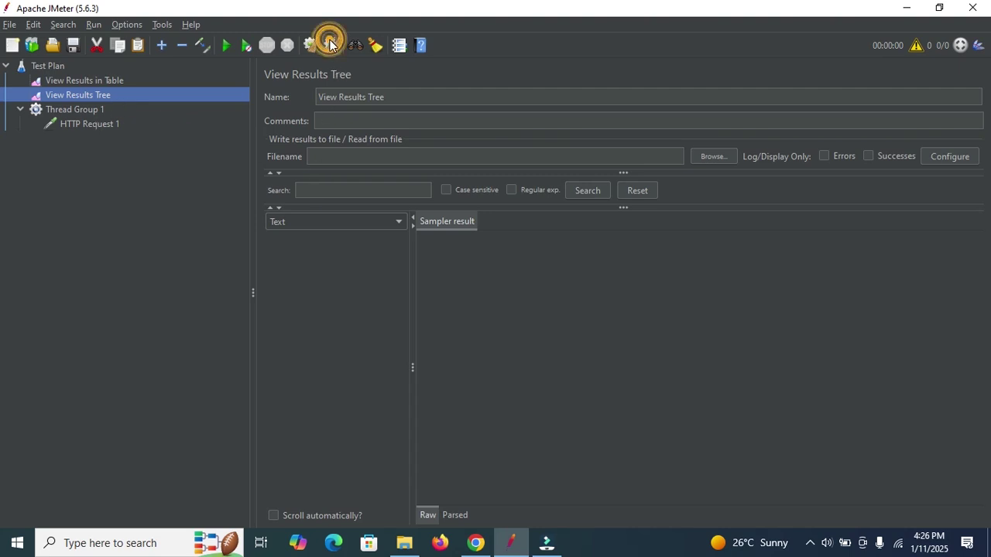
Start the test run and save the test plan first as Test execution.jmx in the bin folder
click(226, 46)
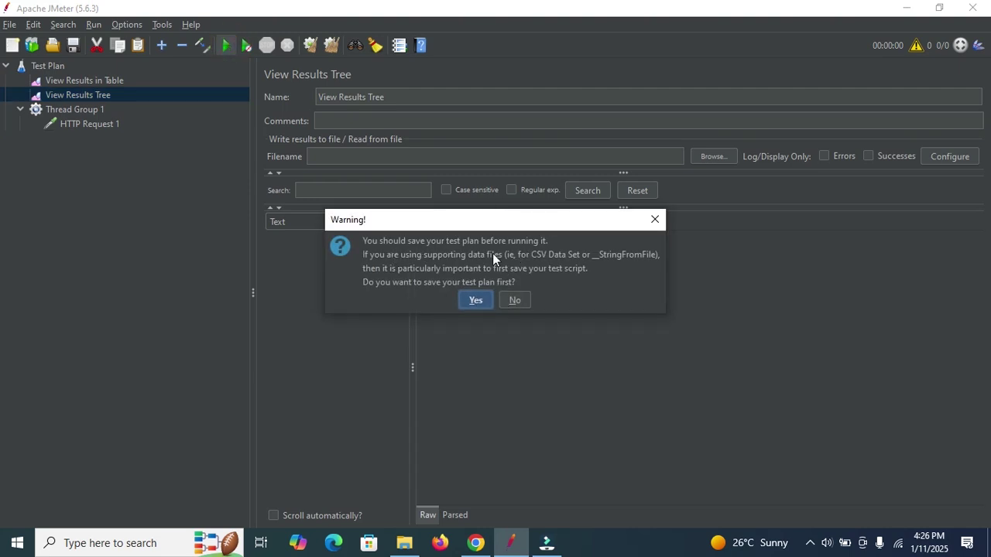
click(478, 300)
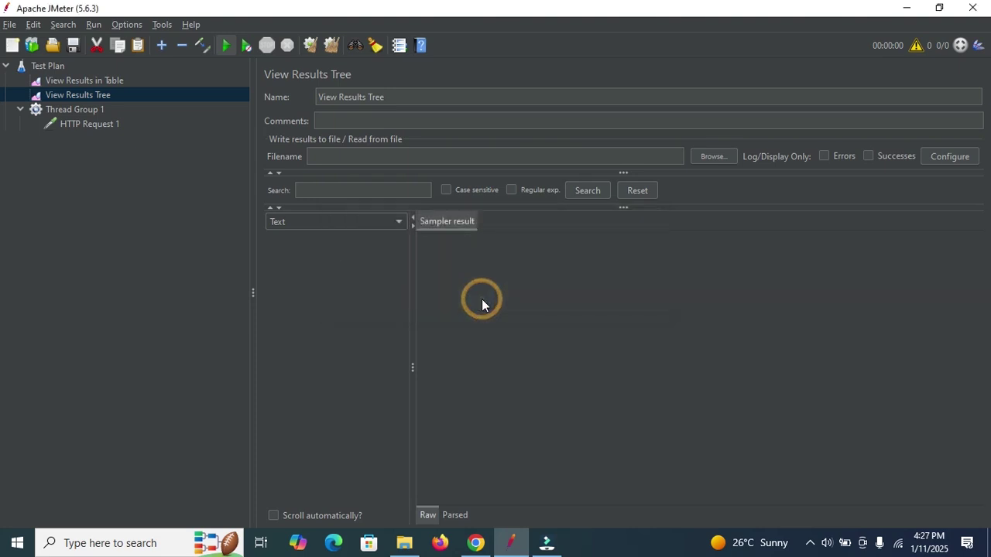
click(428, 335)
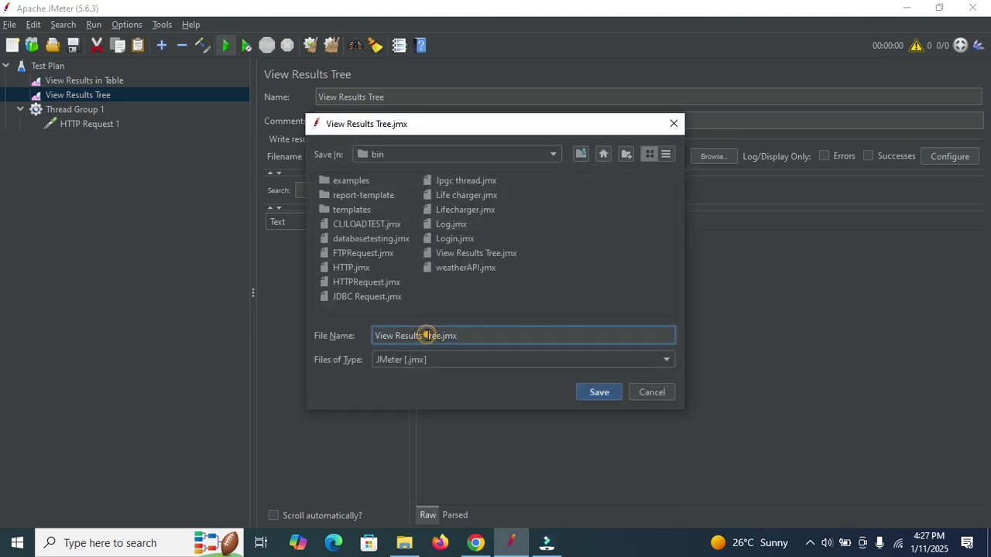
drag(443, 336, 381, 327)
click(427, 335)
drag(441, 335, 374, 335)
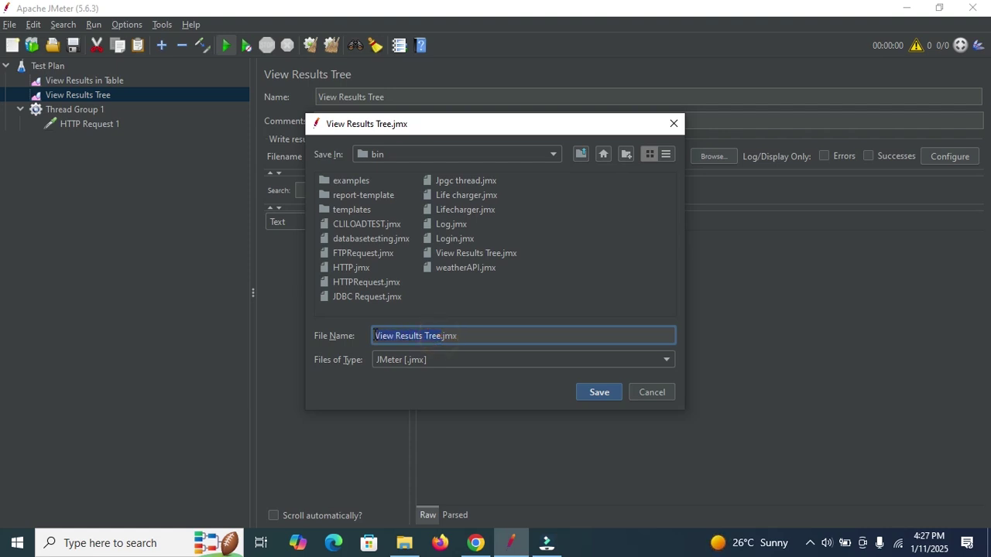
key(BackSpace)
text(Test exce)
key(BackSpace)
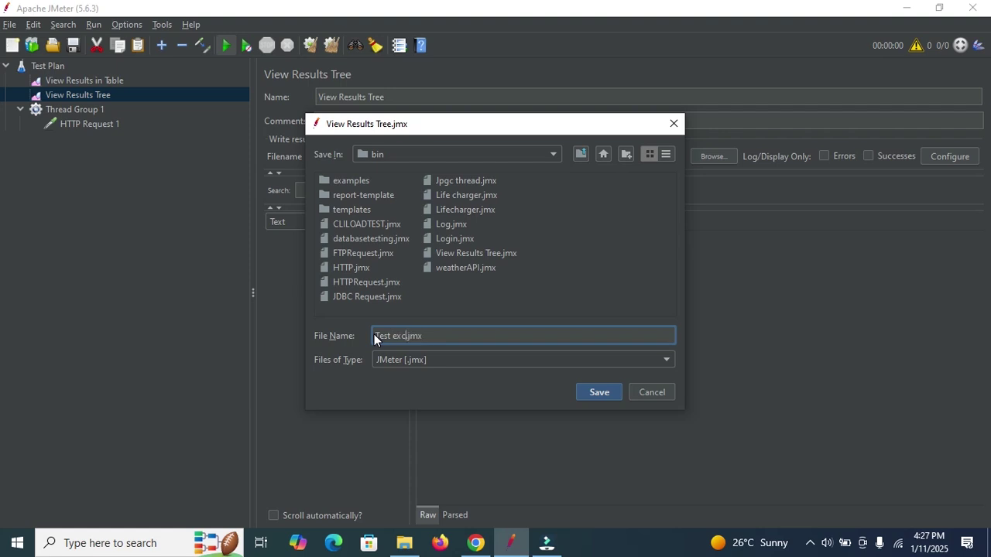
text(ution)
click(433, 337)
key(BackSpace)
key(BackSpace)
key(BackSpace)
key(BackSpace)
key(BackSpace)
text(ution)
click(601, 392)
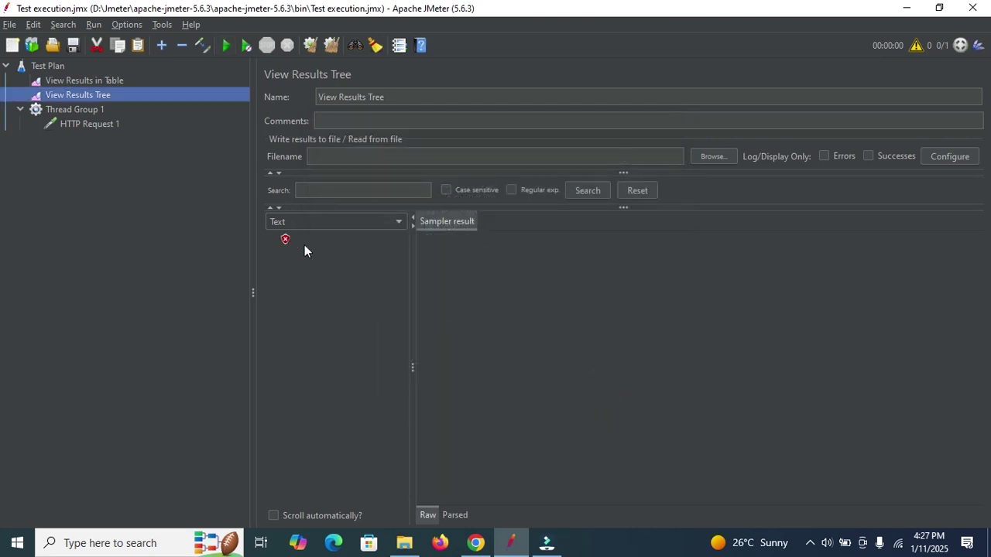
Inspect the sampler result of the run, and correct HTTP Request 1's protocol to https without the colon
click(290, 239)
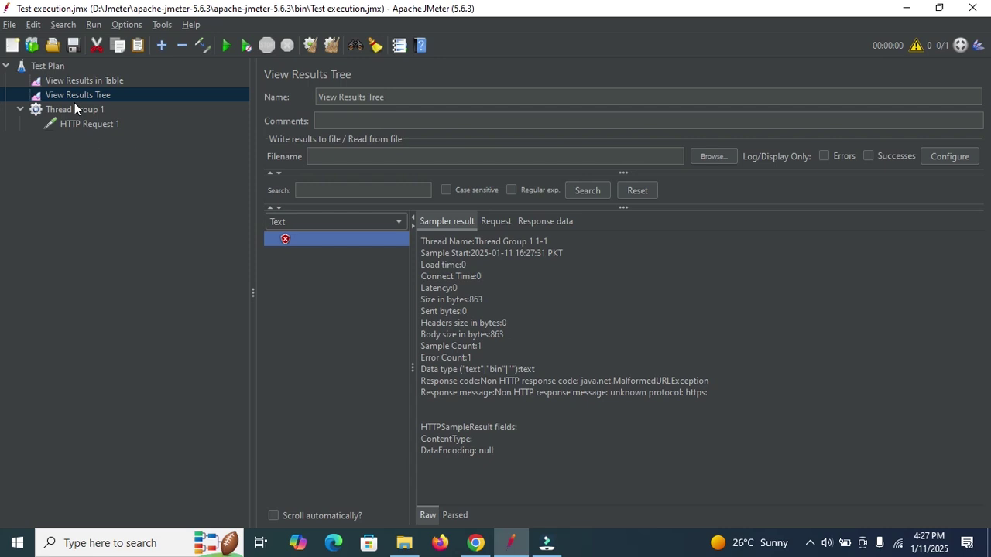
click(78, 124)
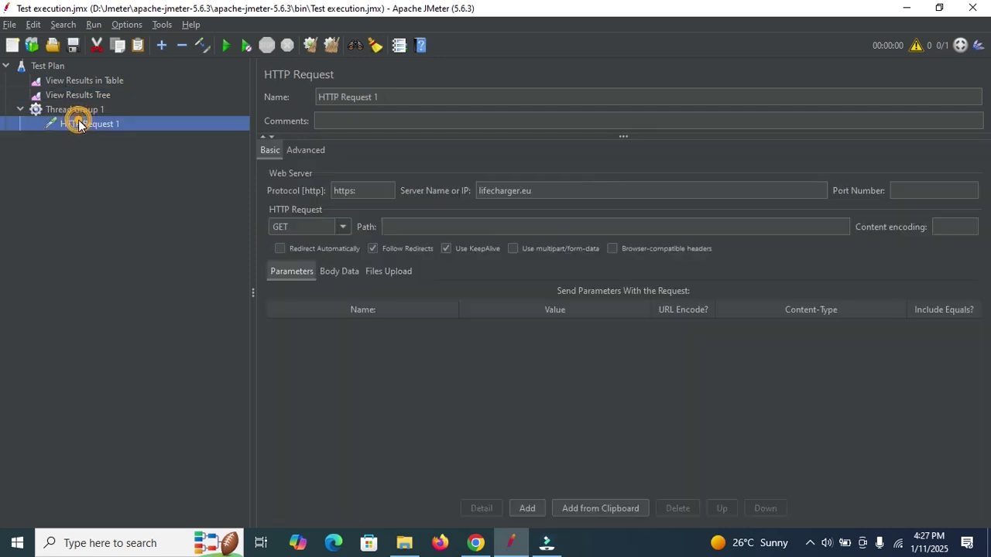
click(368, 190)
click(368, 191)
text(:)
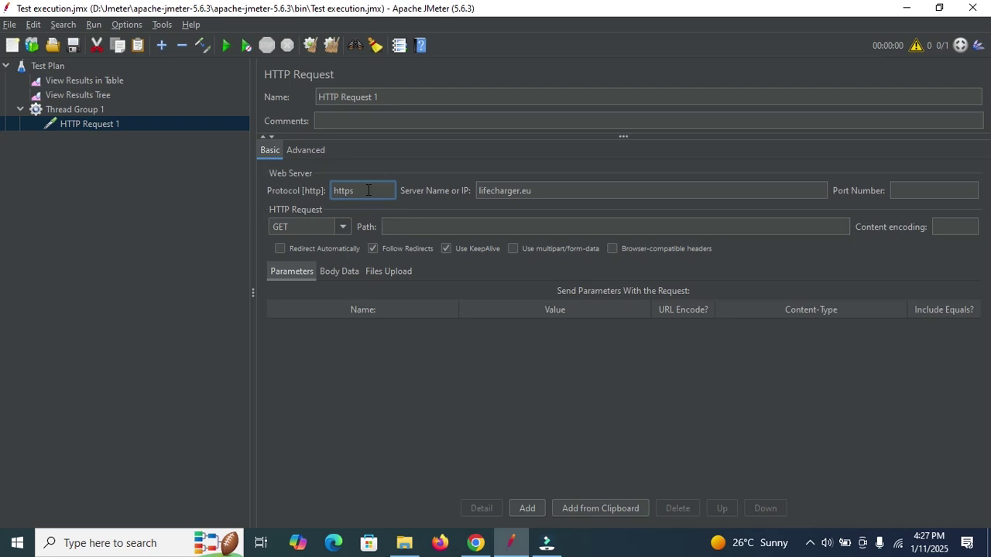
Clear all earlier results, rerun the test, and check the outcome in View Results in Table and View Results Tree
click(331, 44)
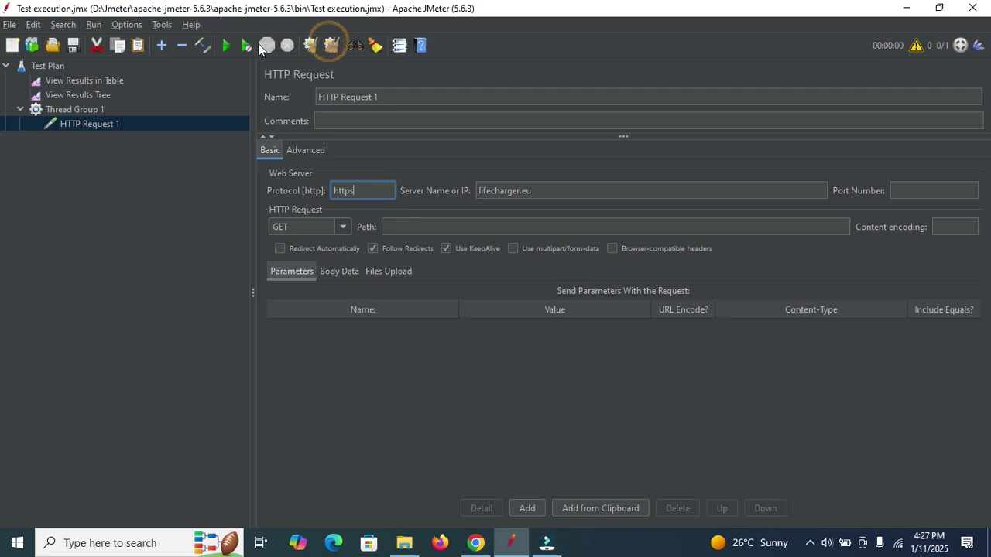
click(225, 45)
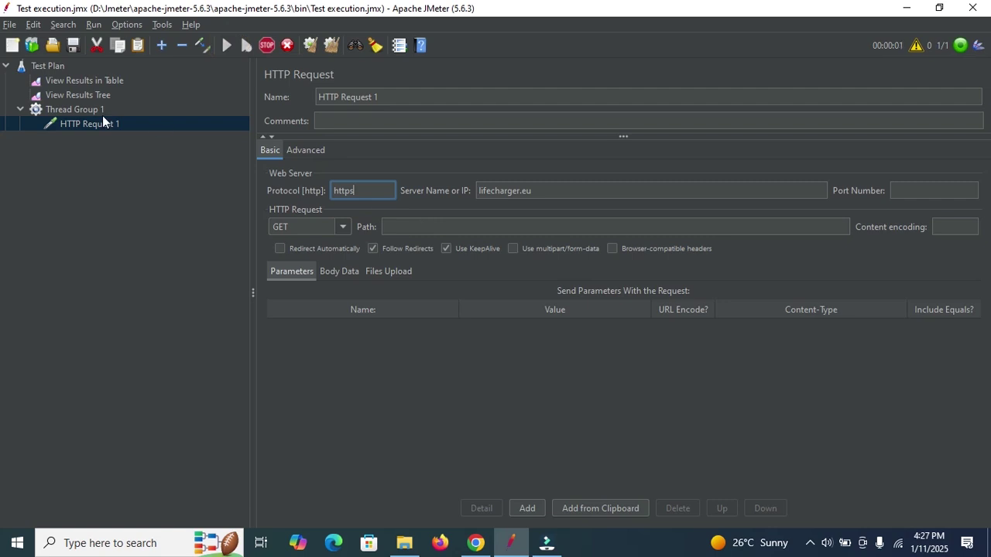
click(81, 82)
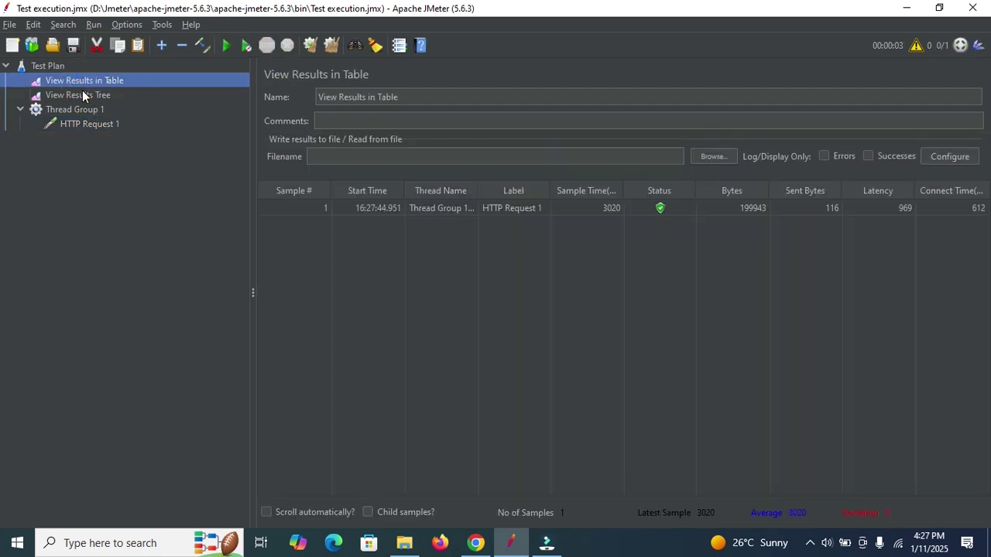
click(83, 94)
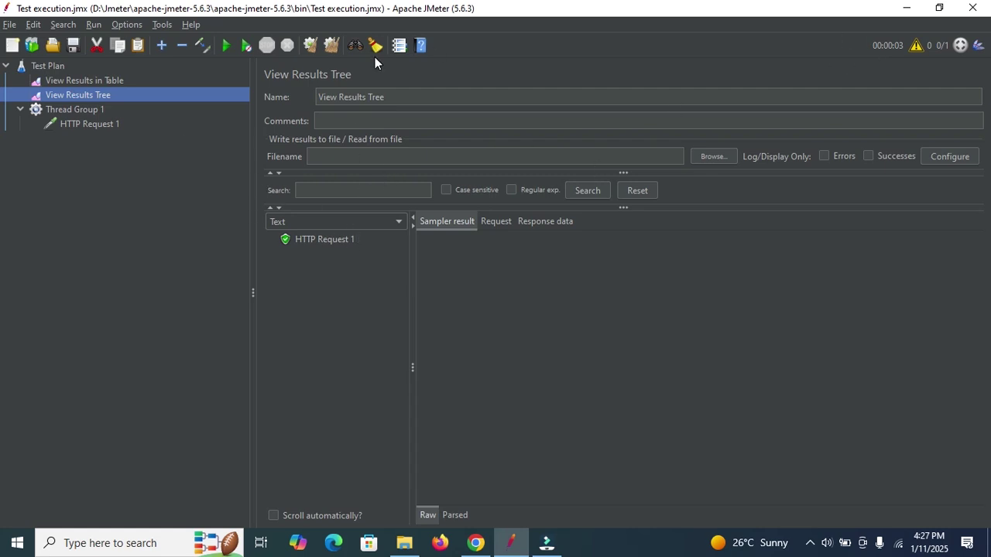
Set Thread Group 1's loop count to Infinite with a duration of 10 seconds
click(90, 123)
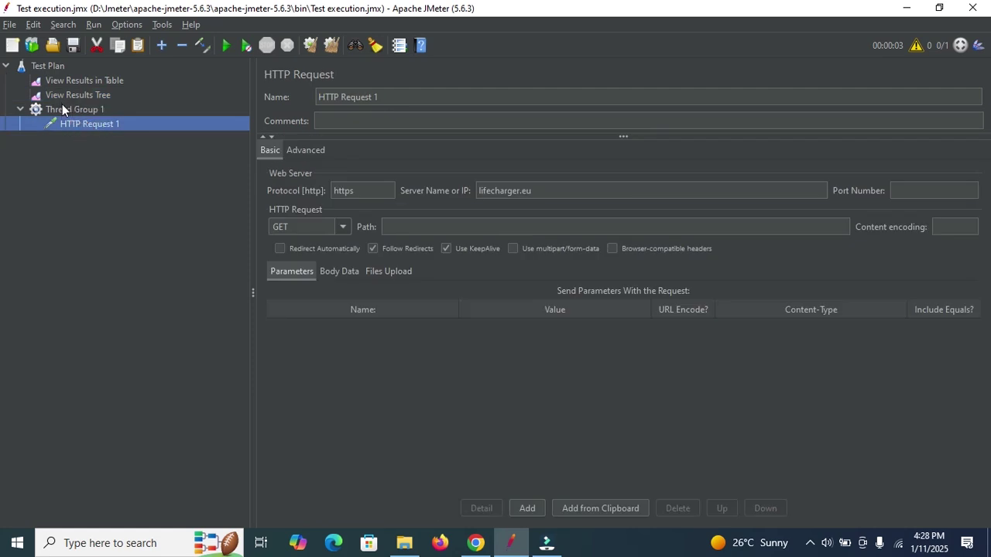
click(62, 109)
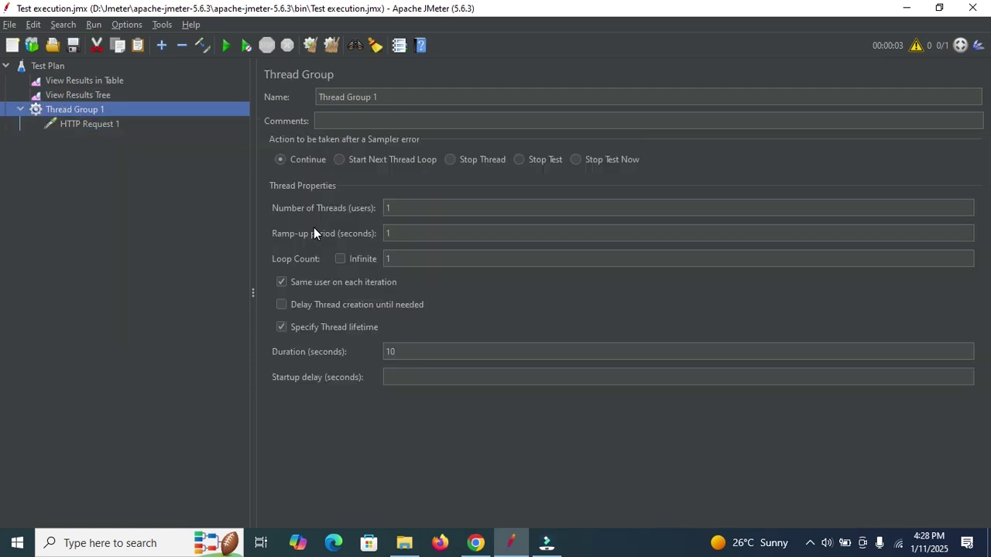
click(402, 353)
key(BackSpace)
text(0)
click(340, 258)
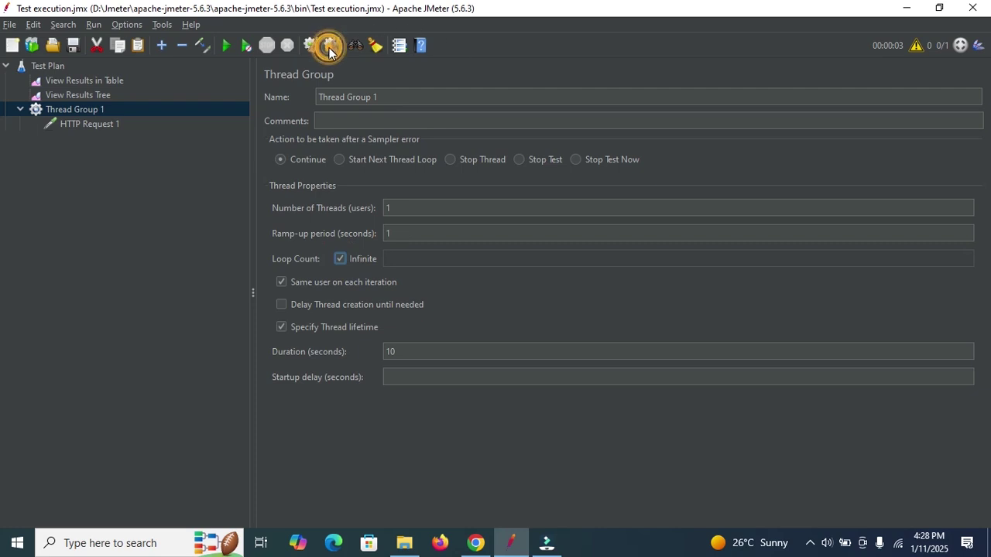
Clear the old results, rerun the test with the infinite loop, and review the samples in both result listeners
click(226, 48)
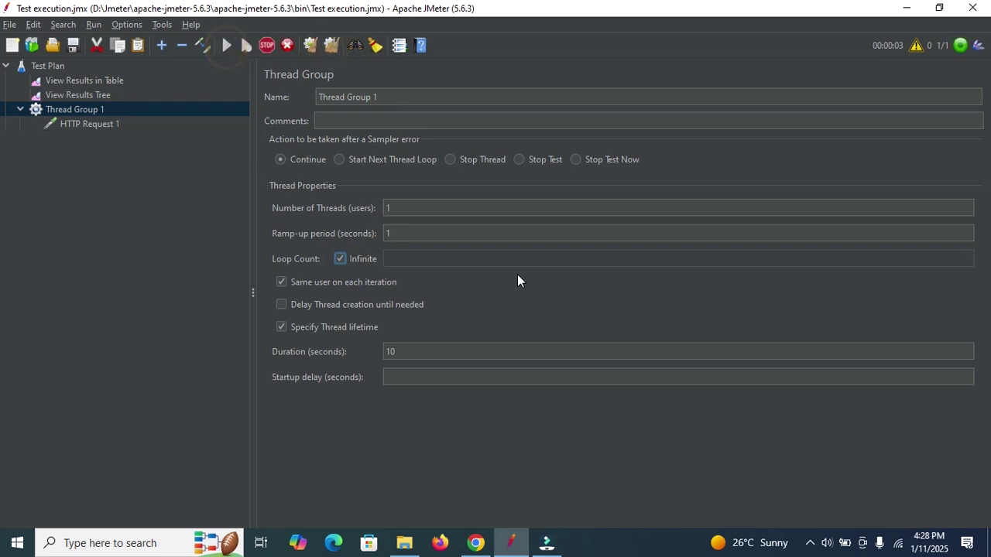
click(80, 95)
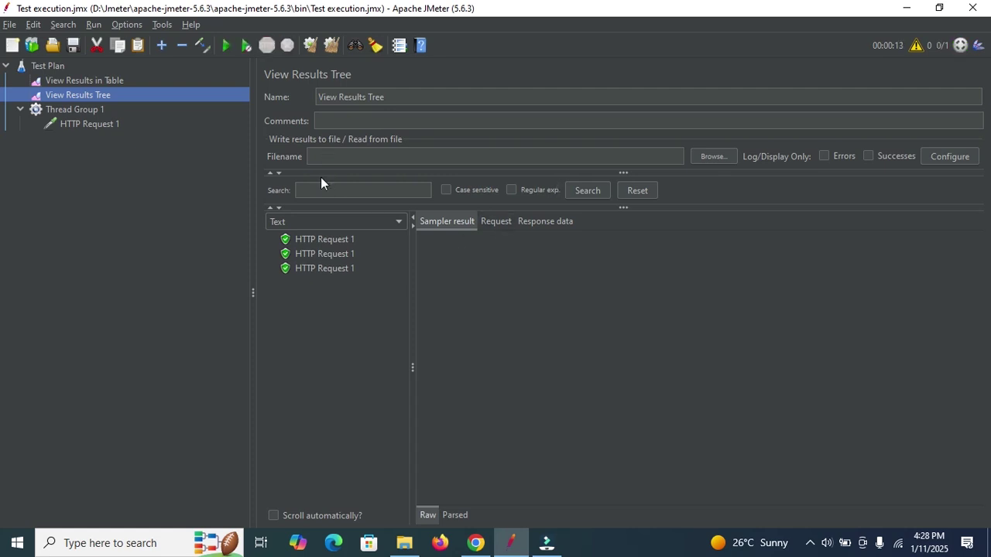
click(77, 80)
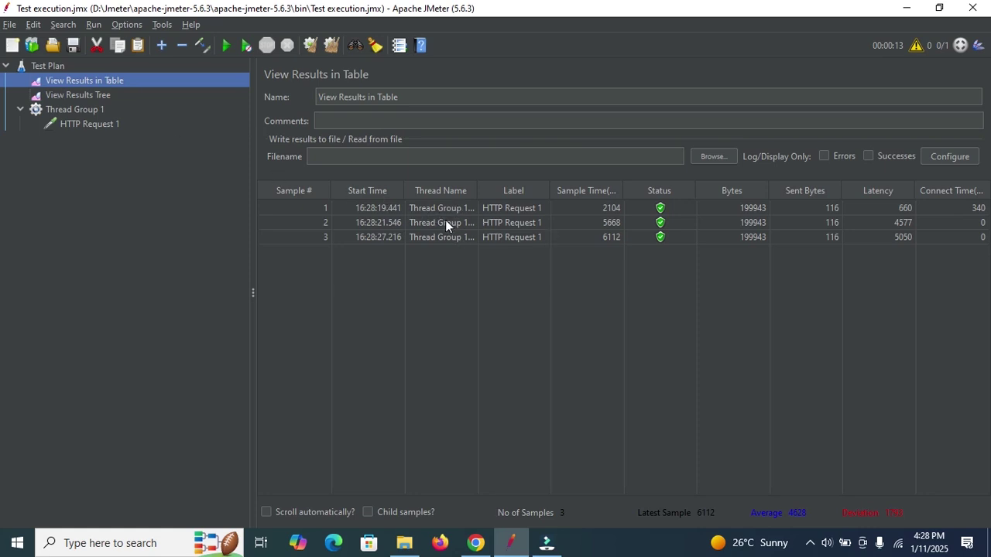
click(523, 209)
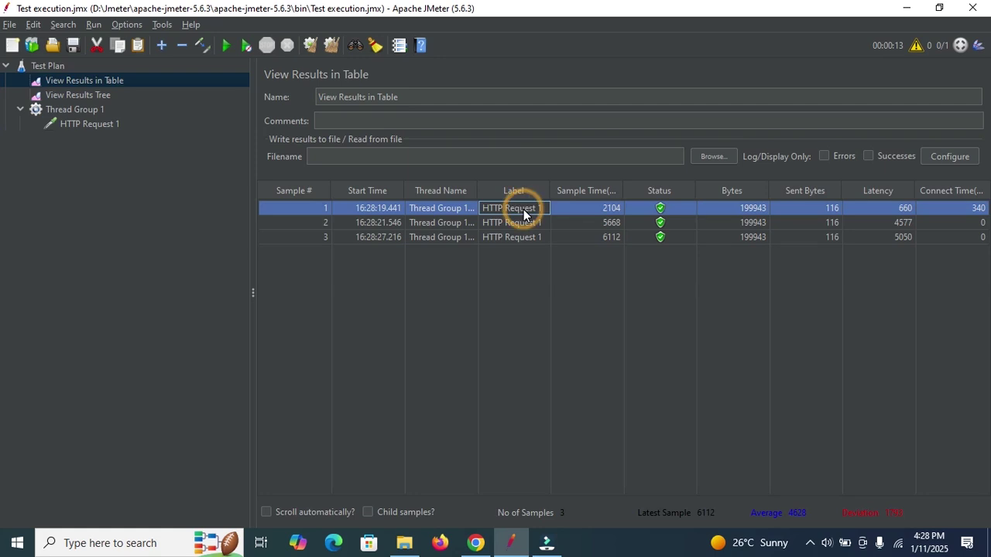
Copy Thread Group 1, paste it under Test Plan, and expand the pasted copy
click(89, 111)
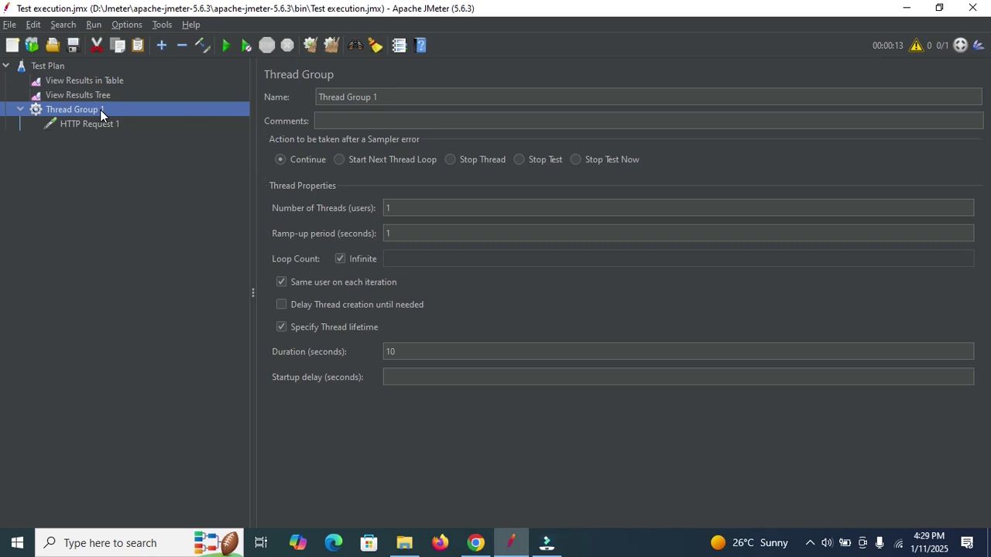
click(19, 109)
click(43, 67)
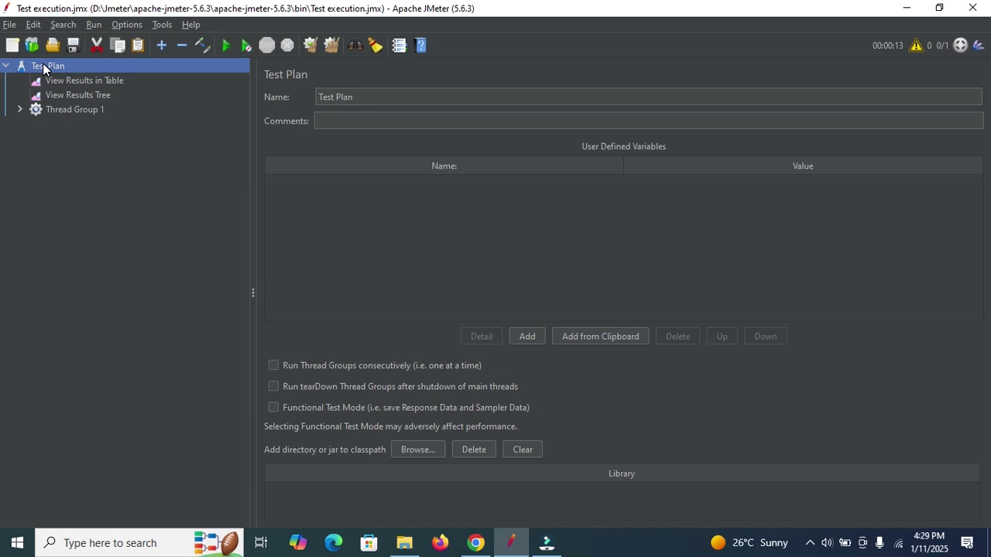
key(ctrl+v)
click(21, 125)
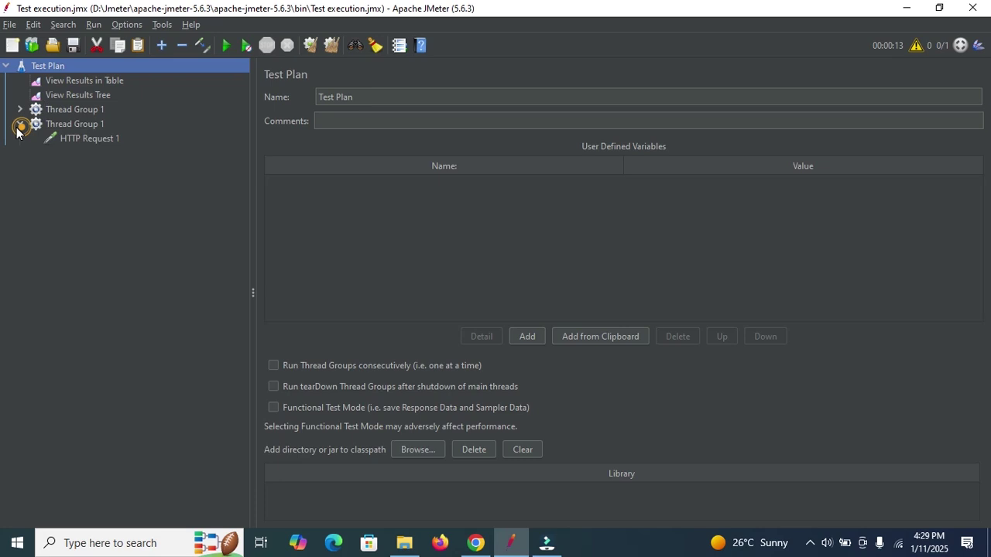
Rename the copied thread group to Thread Group 2
click(71, 127)
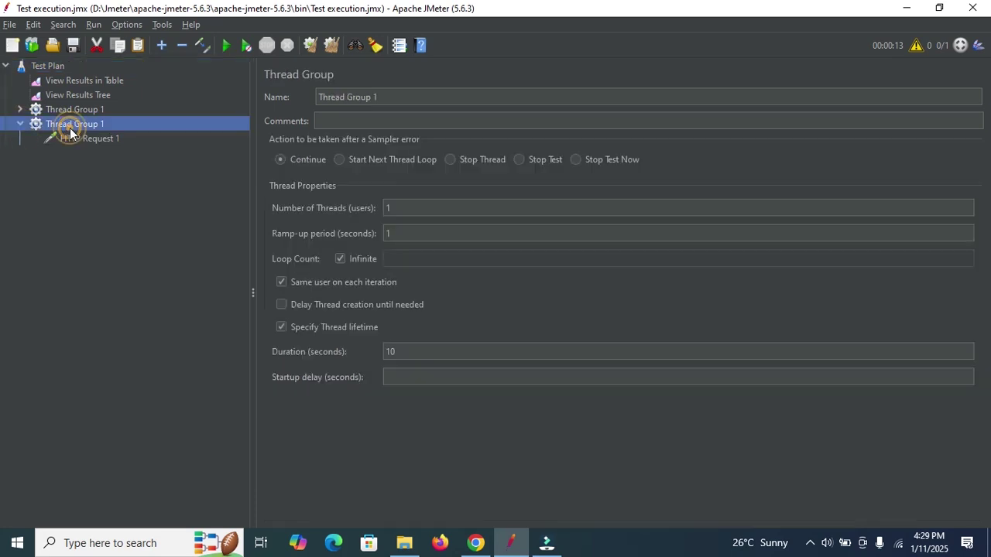
click(406, 96)
key(BackSpace)
text(2)
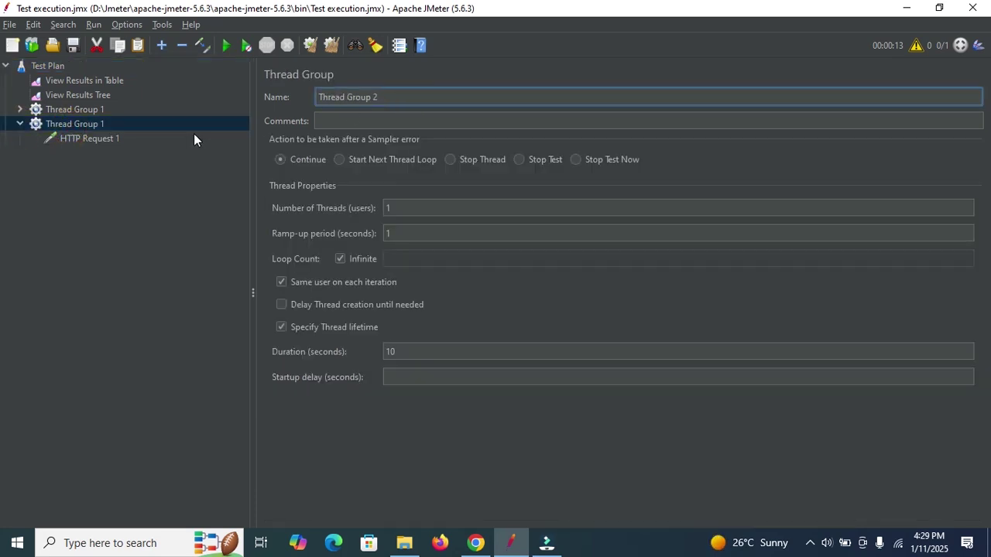
Rename the request inside Thread Group 2 to HTTP Request 2
click(92, 138)
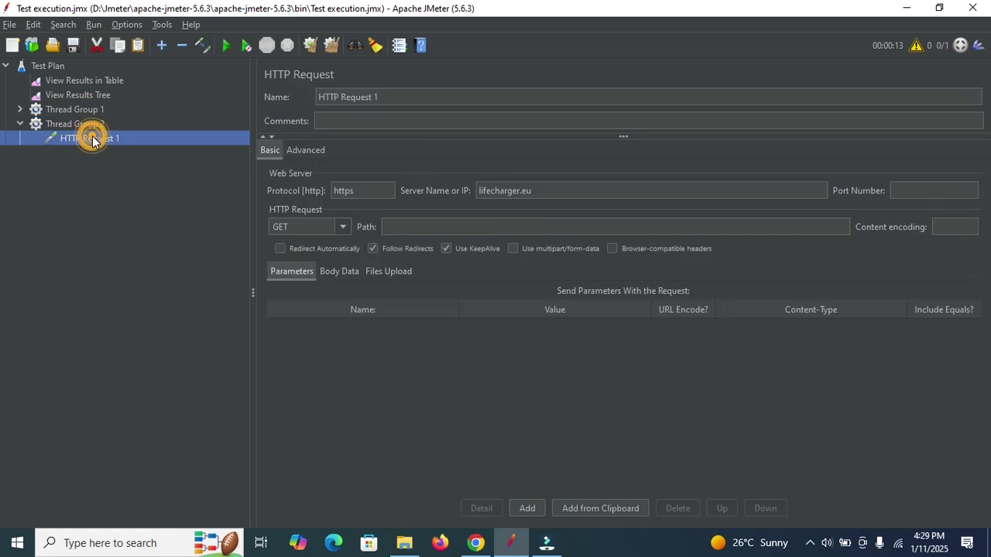
click(376, 97)
key(BackSpace)
text(2)
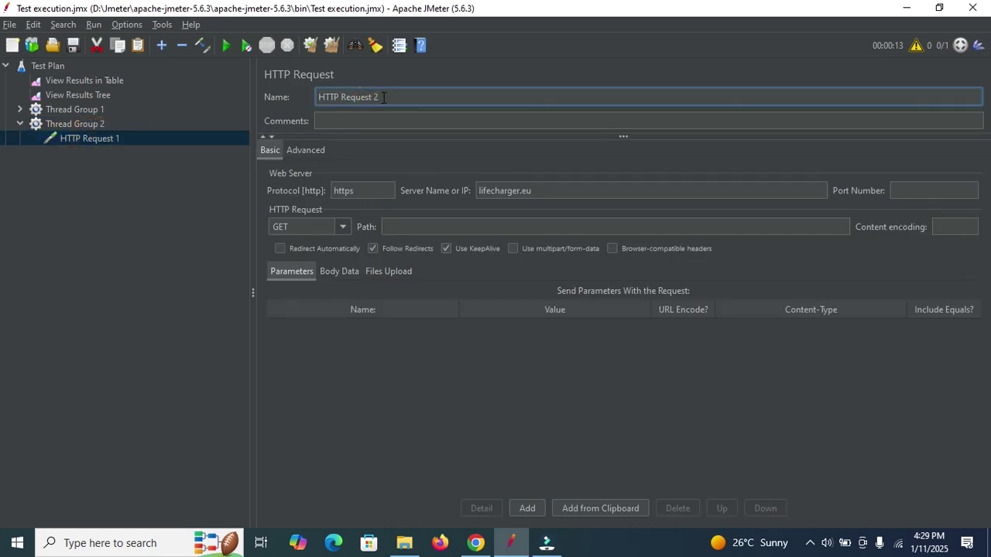
Switch to Chrome, reopen the LifeCharger Contact page and copy /contact/ from its address
click(476, 543)
click(740, 144)
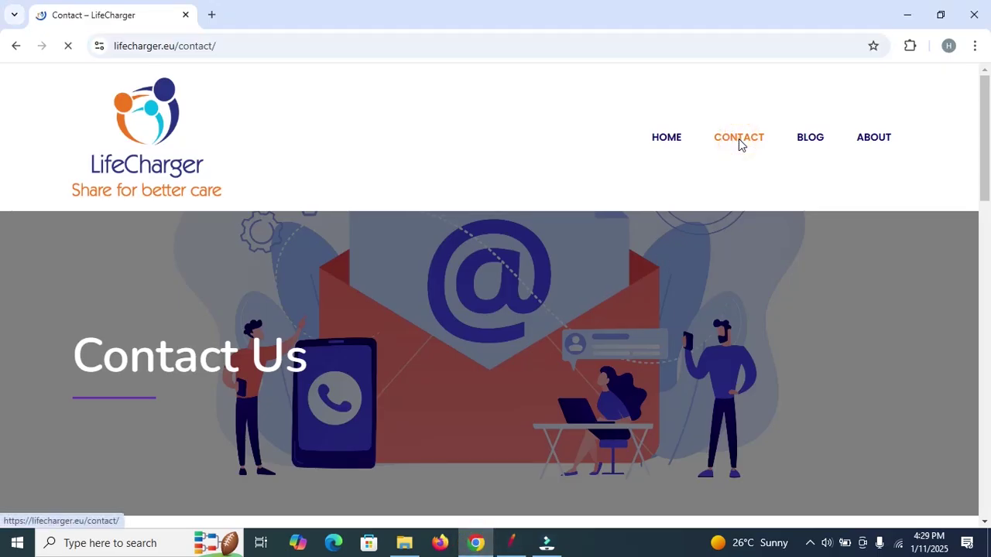
drag(168, 47, 207, 44)
key(ctrl+c)
click(268, 44)
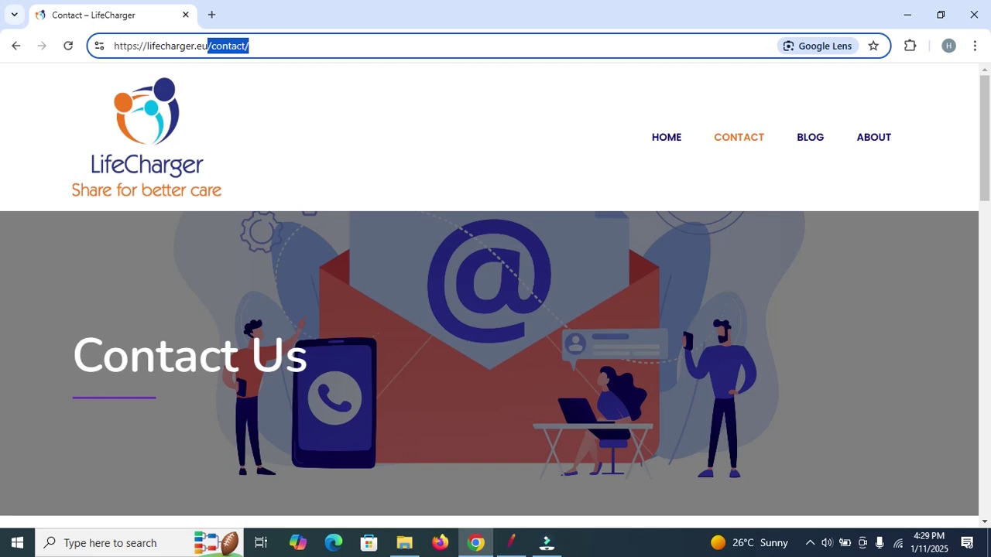
Return to JMeter, set HTTP Request 2's path to /contact, and expand Thread Group 1 in the tree
click(507, 543)
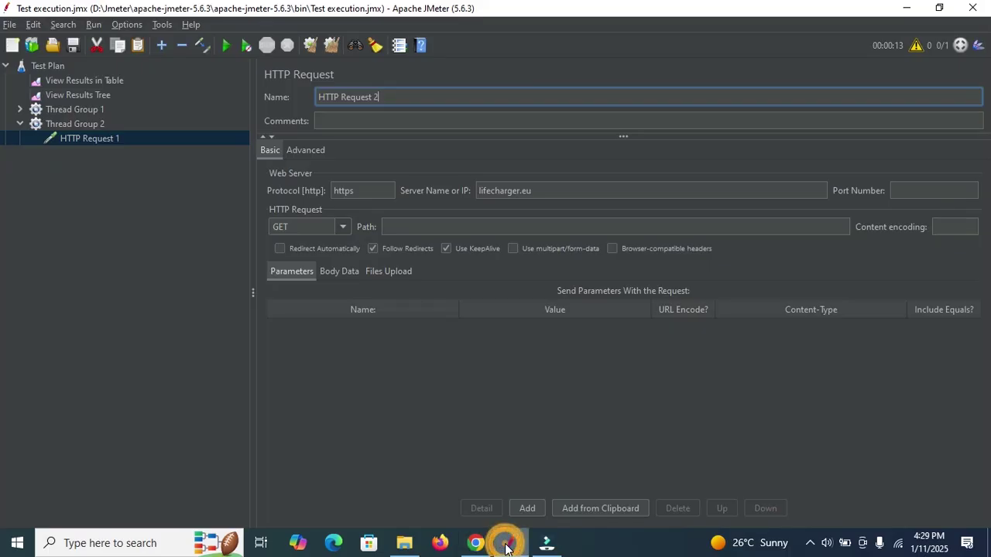
click(419, 227)
key(ctrl+v)
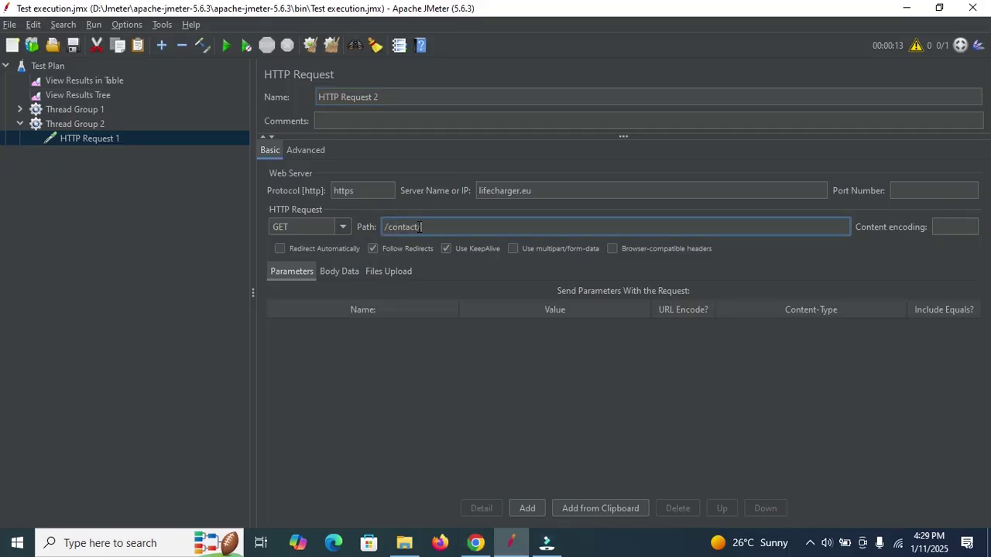
click(462, 227)
key(BackSpace)
click(19, 109)
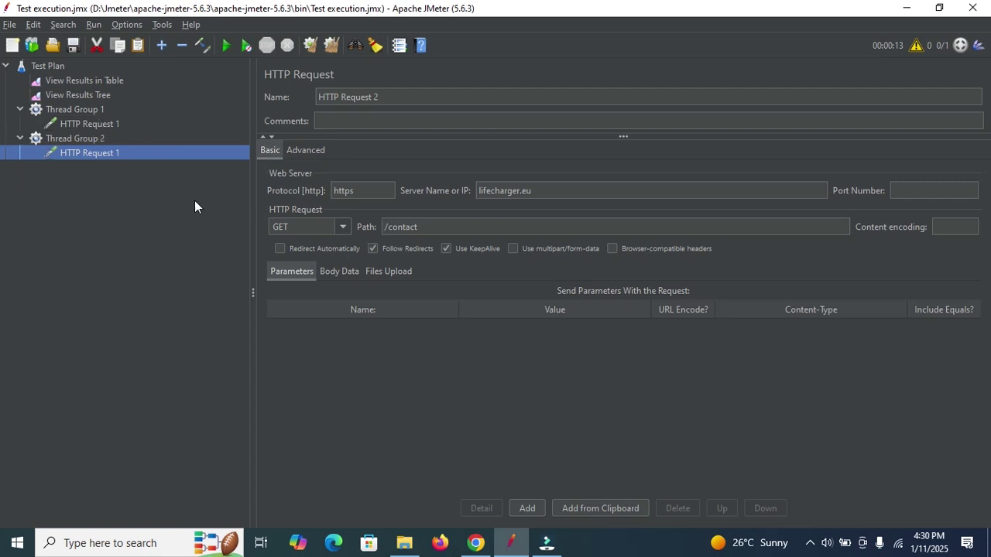
Clear all previous results and run the test plan with both thread groups
click(330, 49)
click(226, 48)
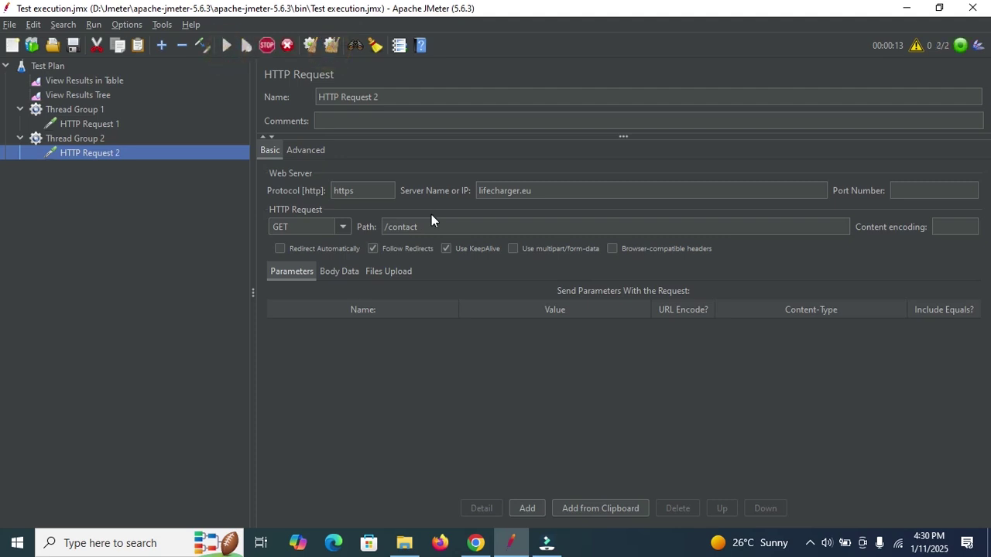
Check the run in View Results in Table and inspect HTTP Request 2's sampler result in View Results Tree
click(78, 81)
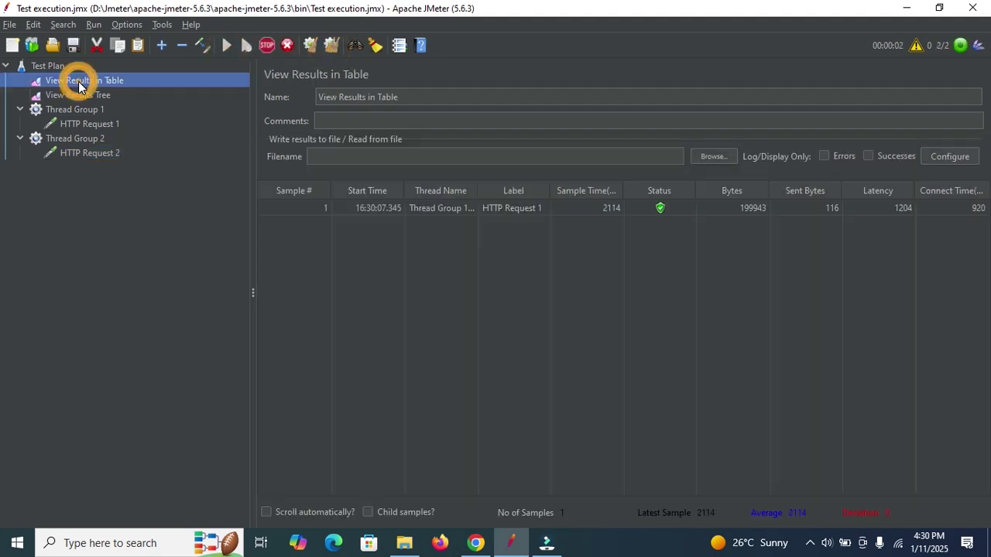
click(91, 95)
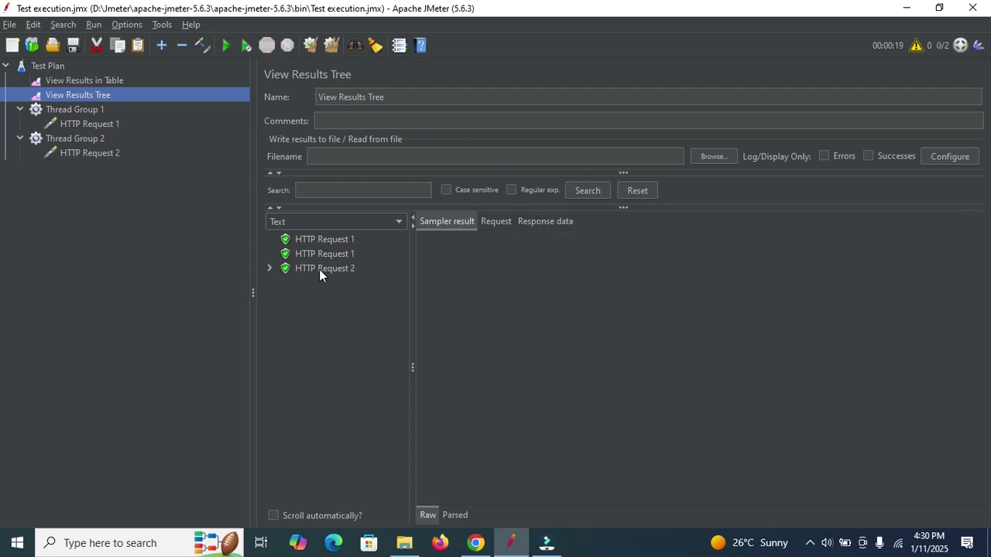
click(292, 268)
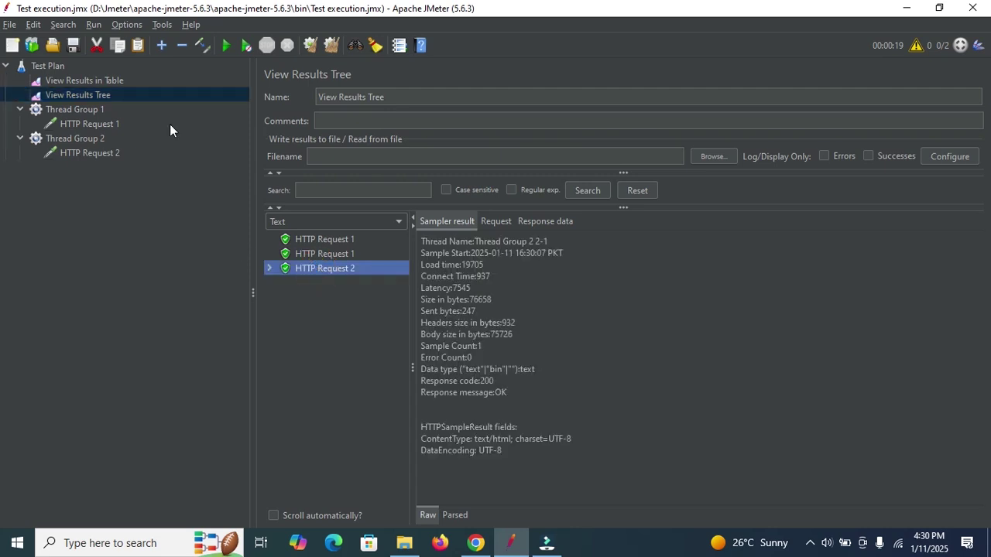
Set the Test Plan to run thread groups consecutively, and rerun the test with the old results cleared
click(46, 65)
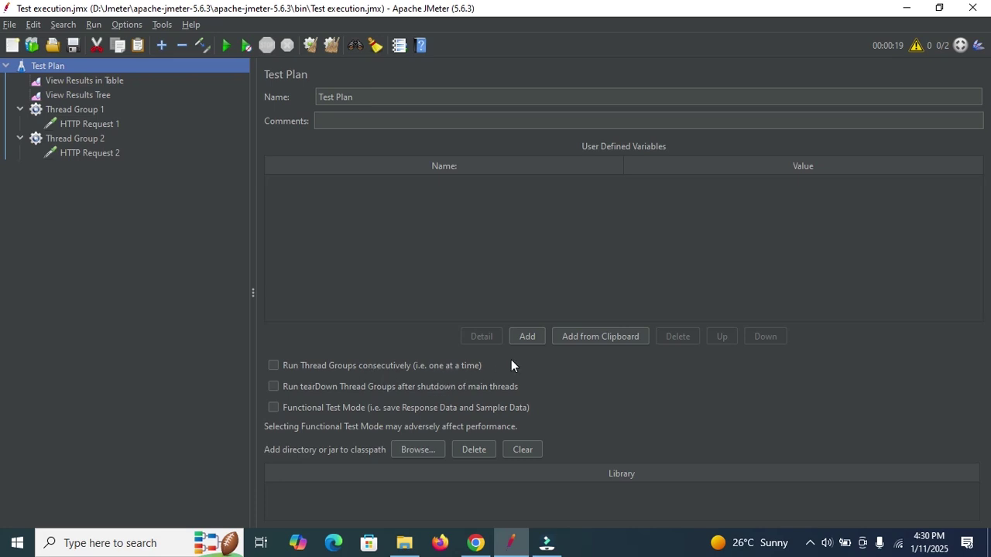
click(275, 363)
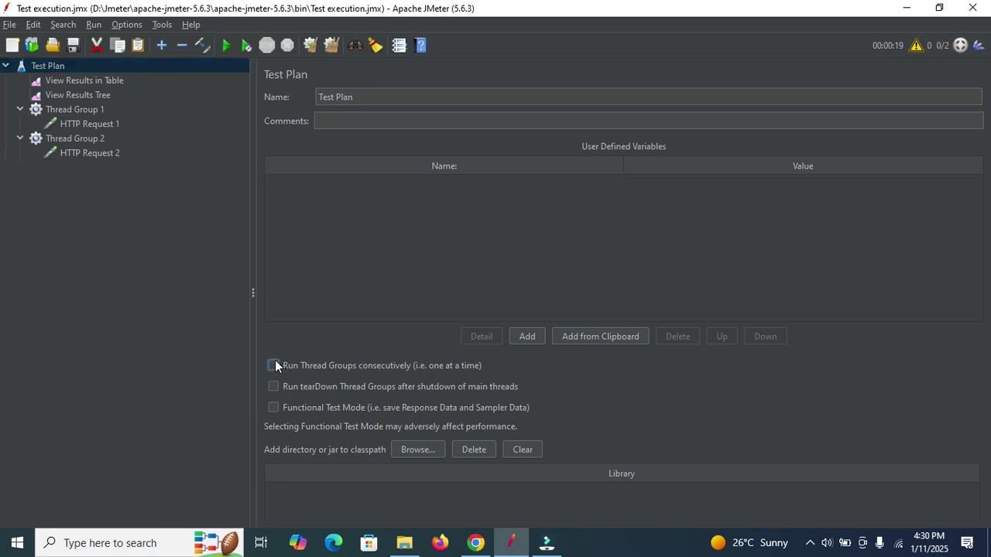
click(337, 46)
click(98, 112)
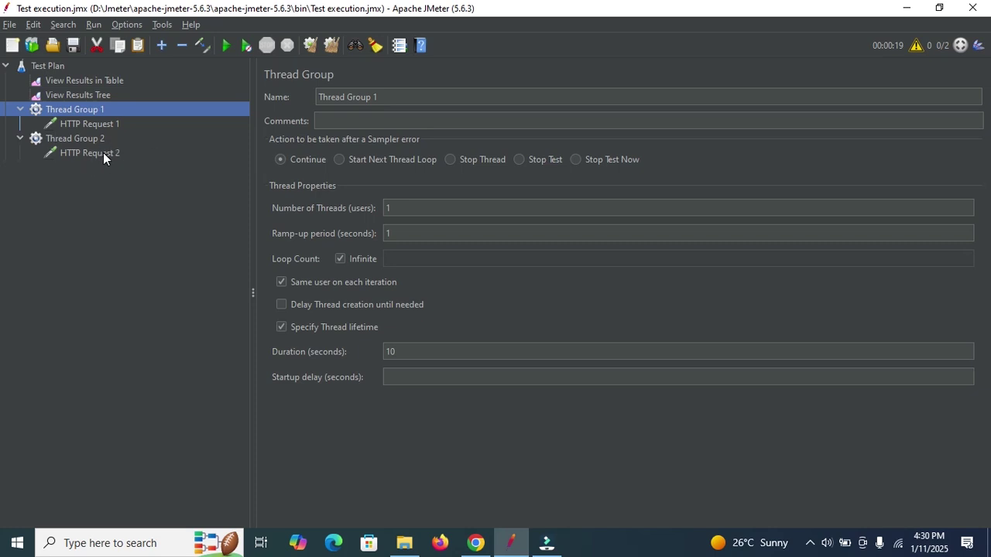
click(227, 49)
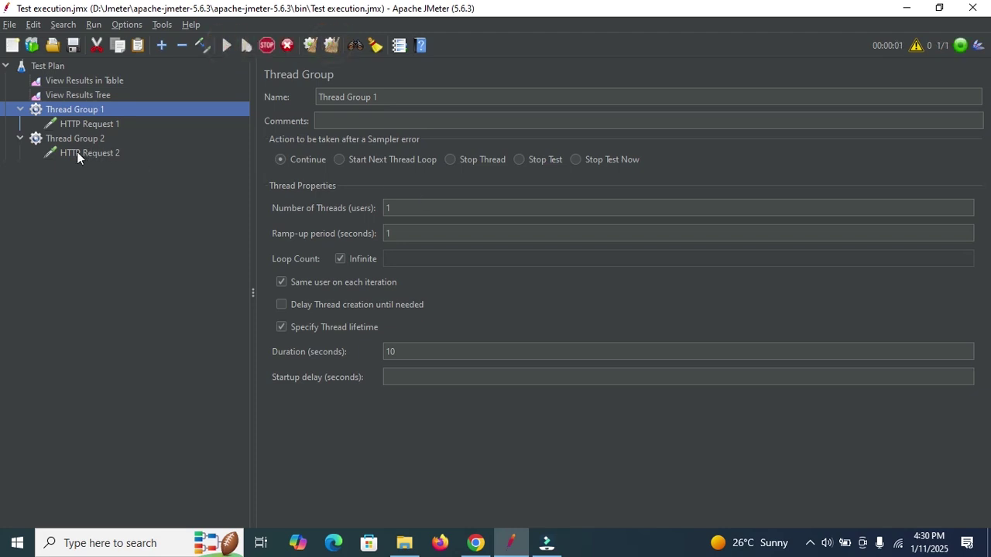
Open the first HTTP Request 1 sample's response body in View Results Tree and go to its text search
click(83, 92)
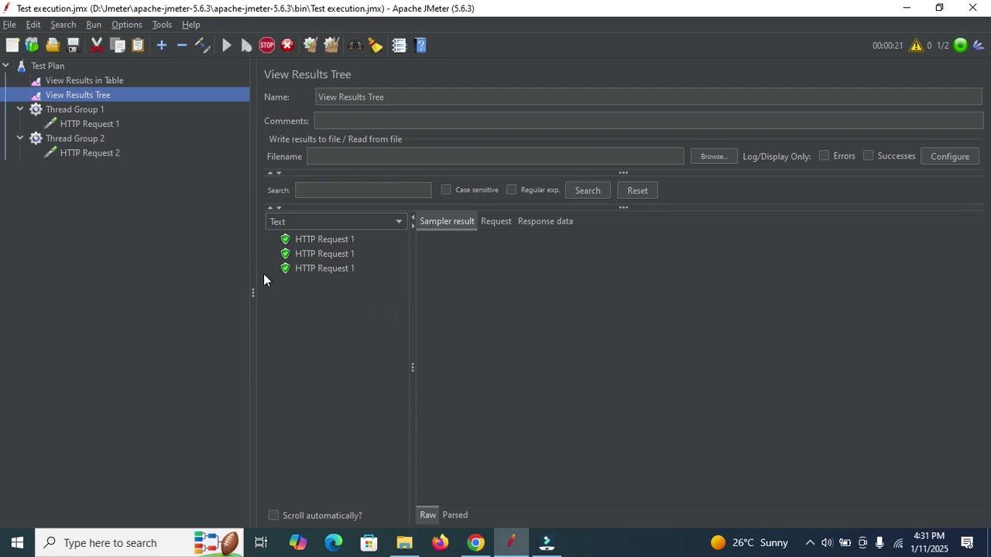
click(323, 240)
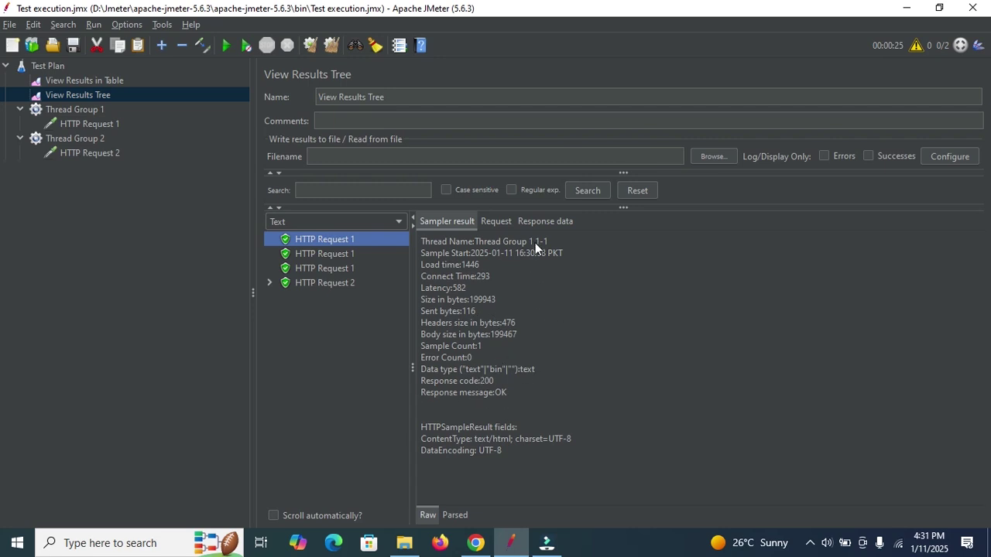
click(541, 222)
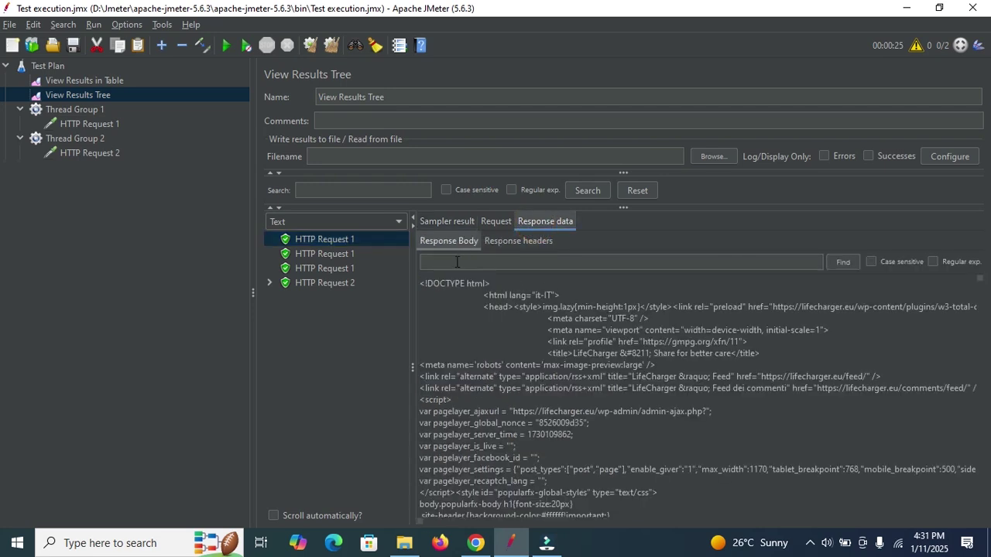
click(514, 262)
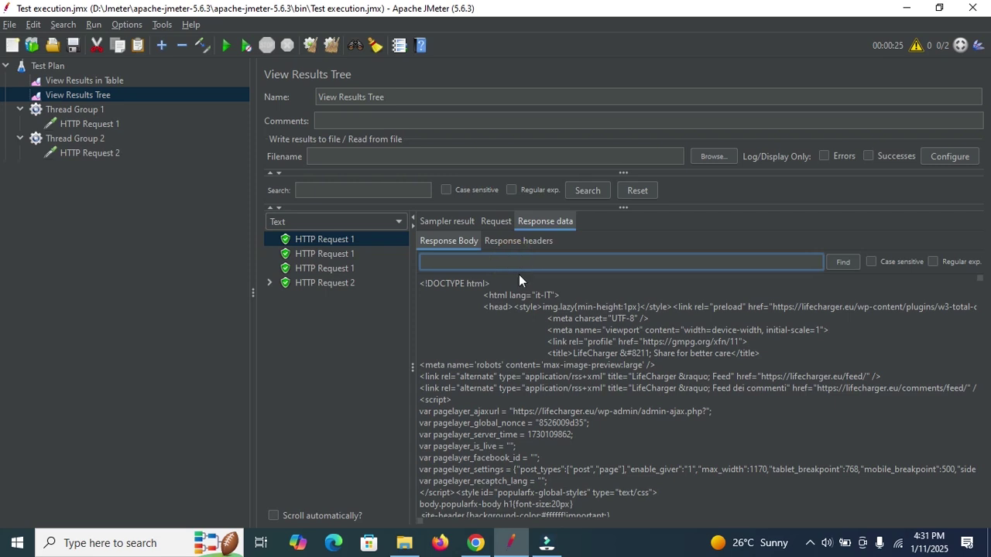